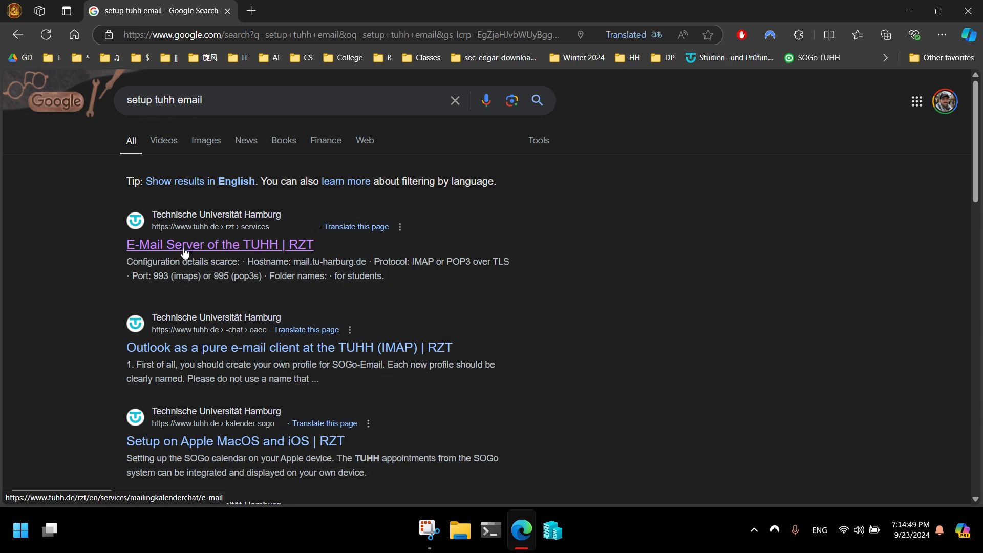
Open the TUHH RZT e-mail server page and review its SMTP, IMAP and POP3 port settings
left_click(205, 246)
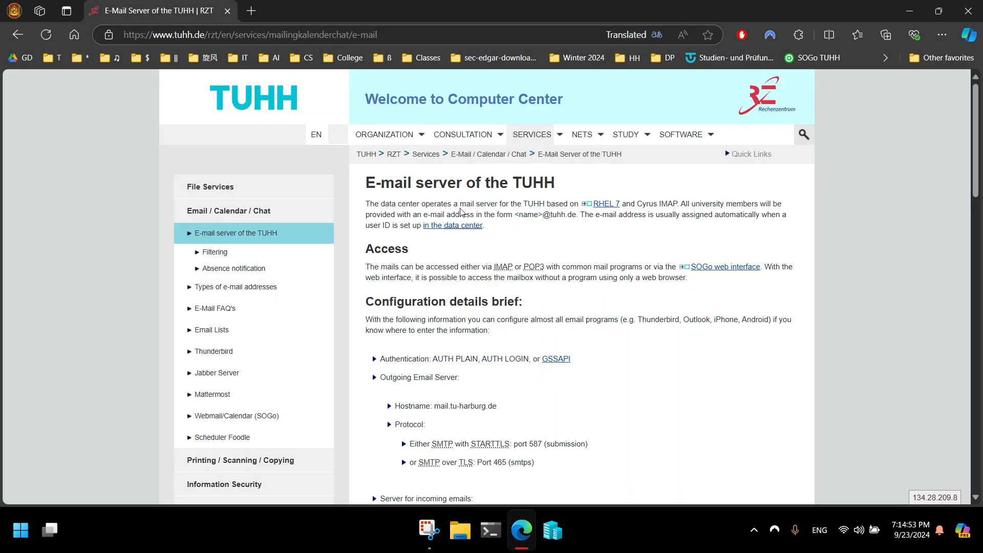
scroll(506, 320, "down", 4)
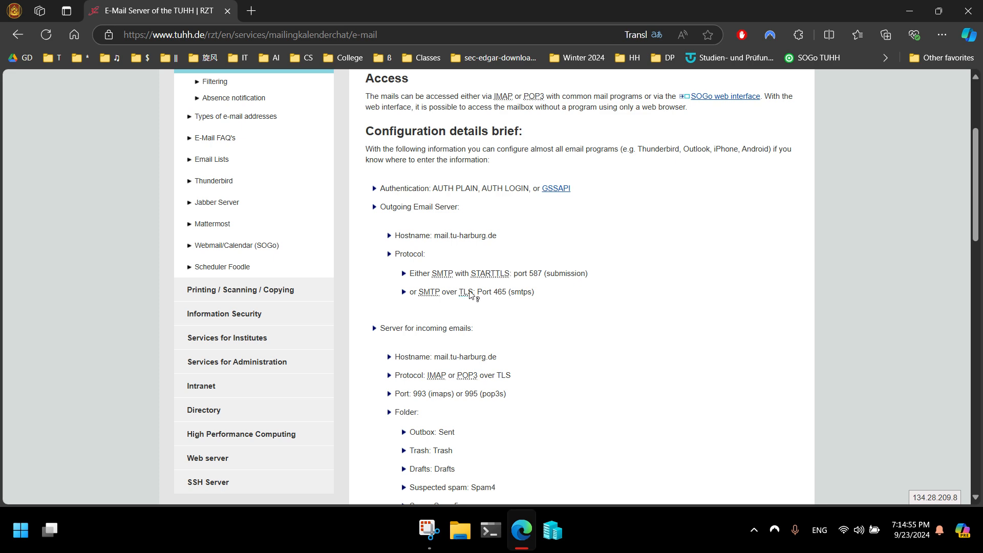
scroll(471, 348, "down", 6)
scroll(472, 358, "up", 10)
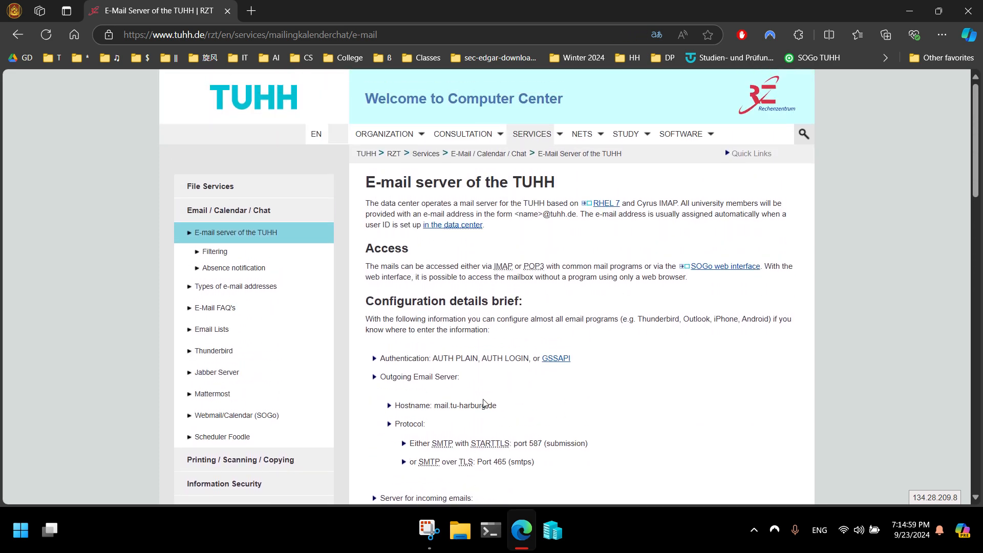
scroll(487, 404, "down", 1)
double_click(443, 402)
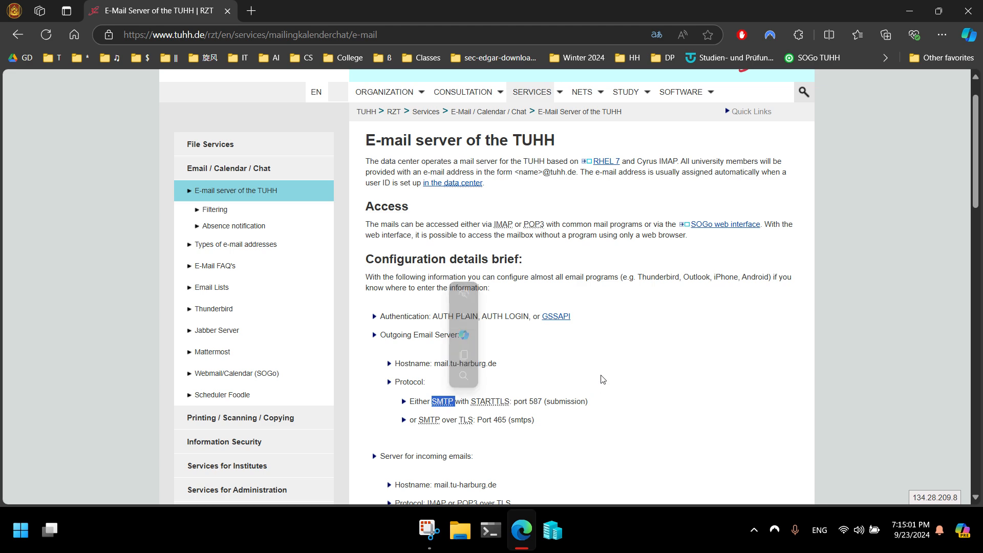
scroll(613, 357, "down", 4)
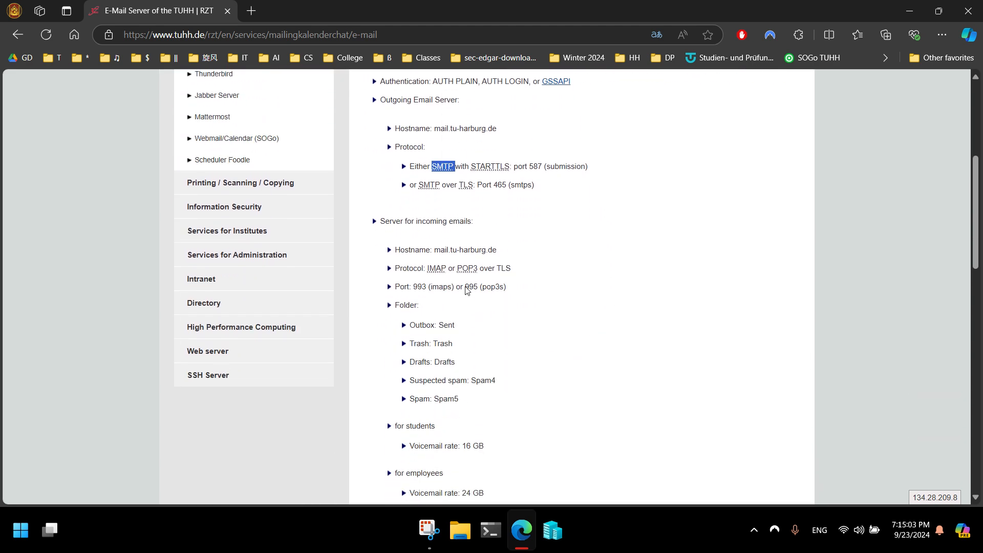
scroll(466, 292, "up", 2)
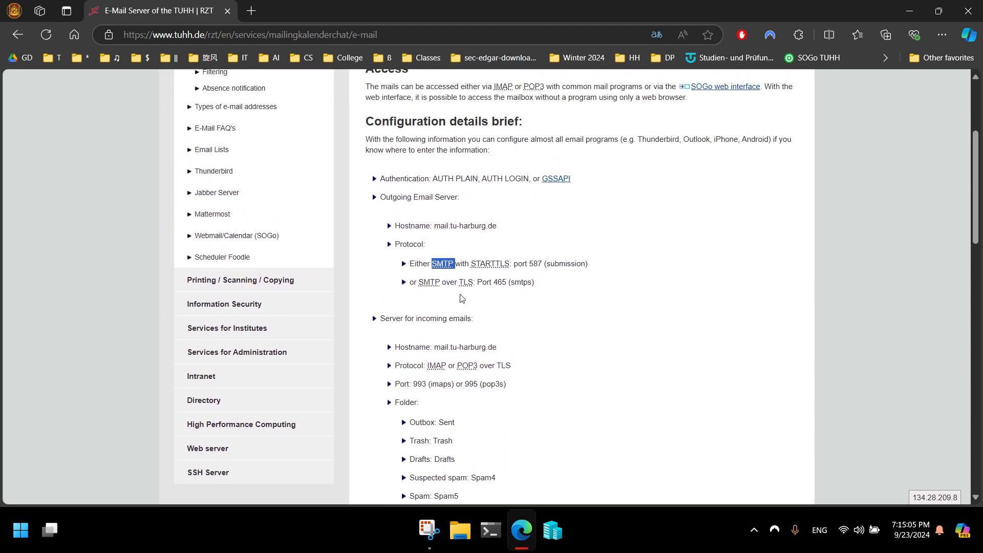
scroll(456, 358, "up", 3)
scroll(466, 441, "down", 2)
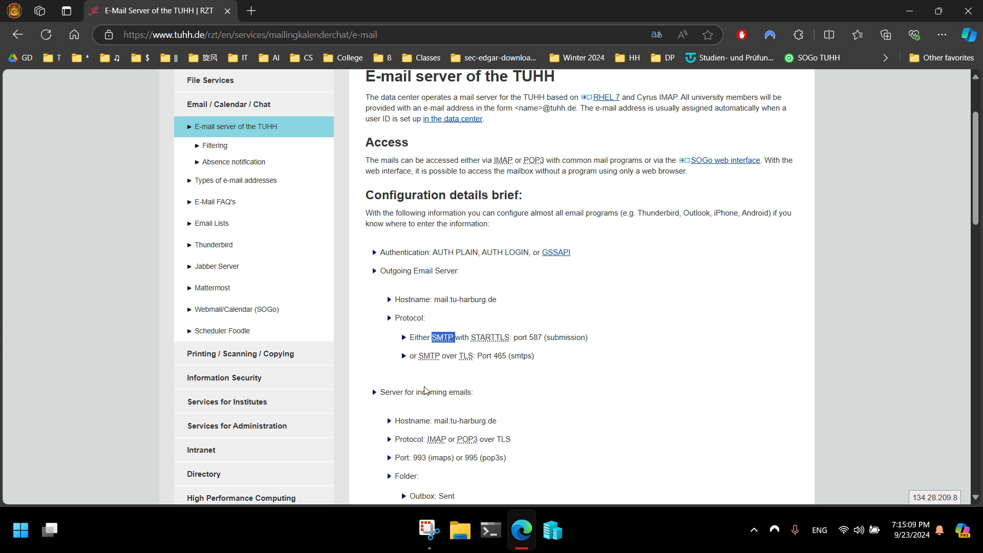
Launch Outlook from the Start menu, maximize it, and show the Account Information page
left_click(11, 538)
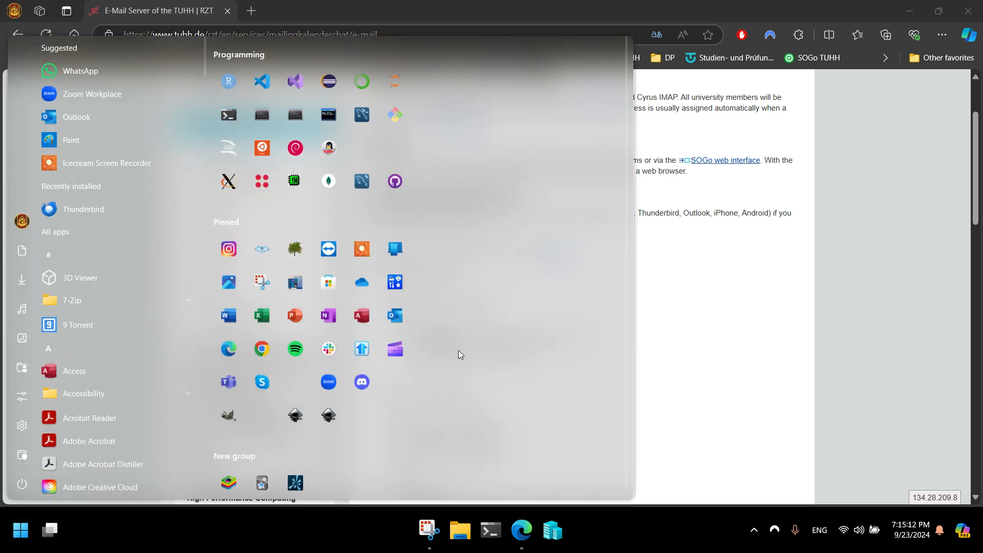
left_click(393, 318)
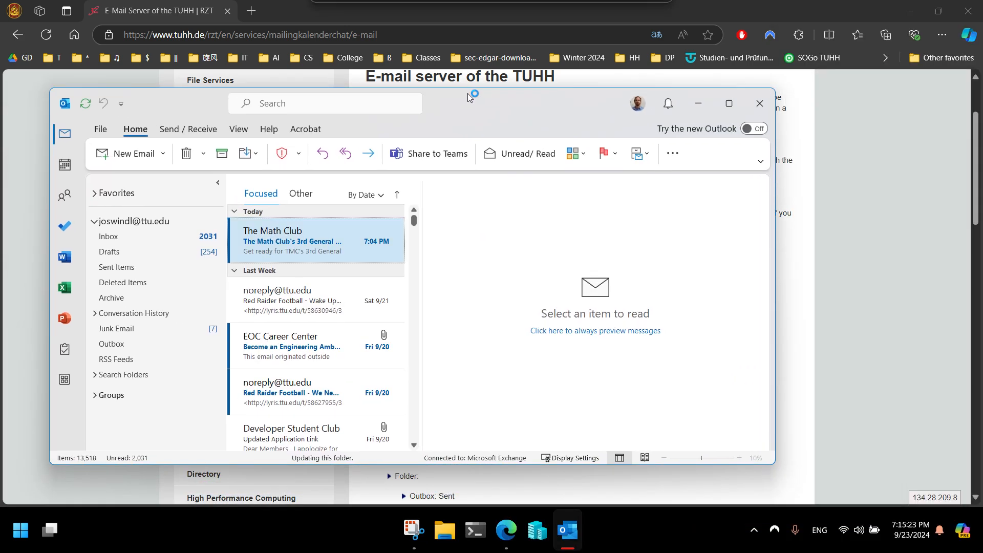
left_click(730, 103)
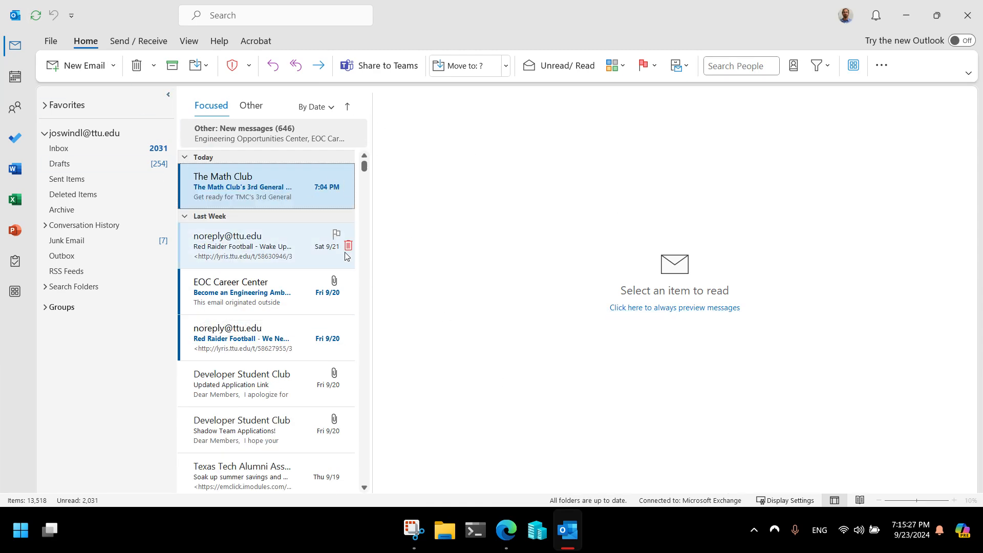
left_click(50, 41)
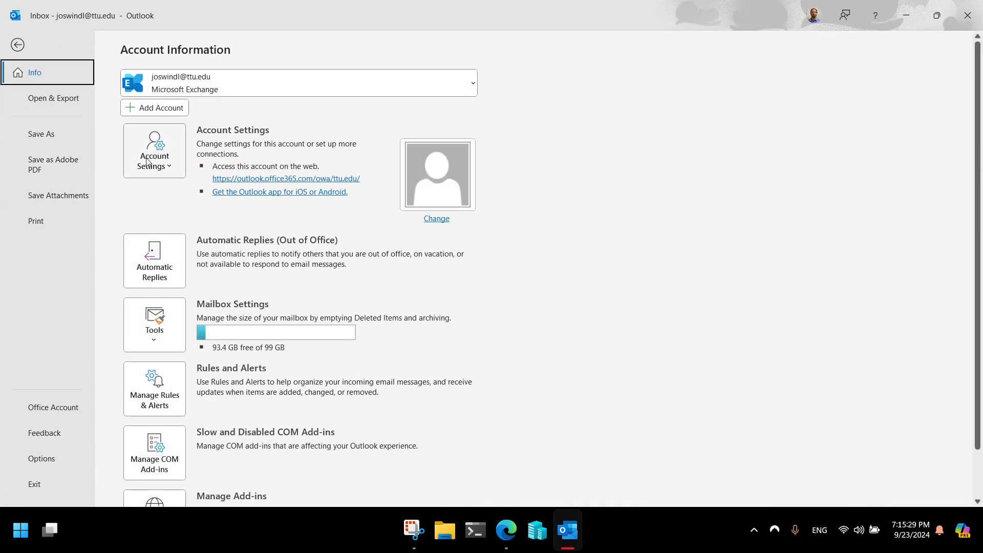
Start adding a new account with 'Let me set up my account manually' enabled
left_click(165, 109)
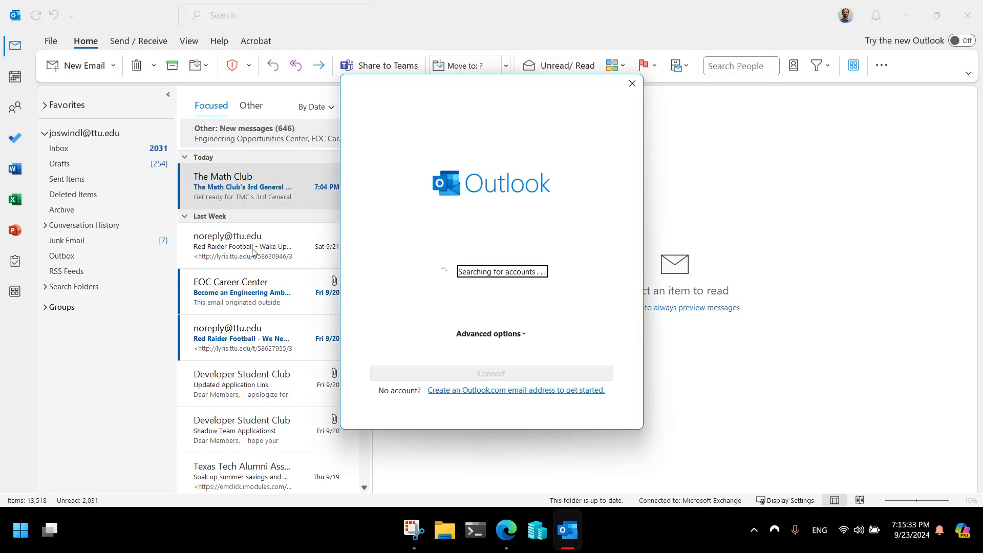
left_click(519, 331)
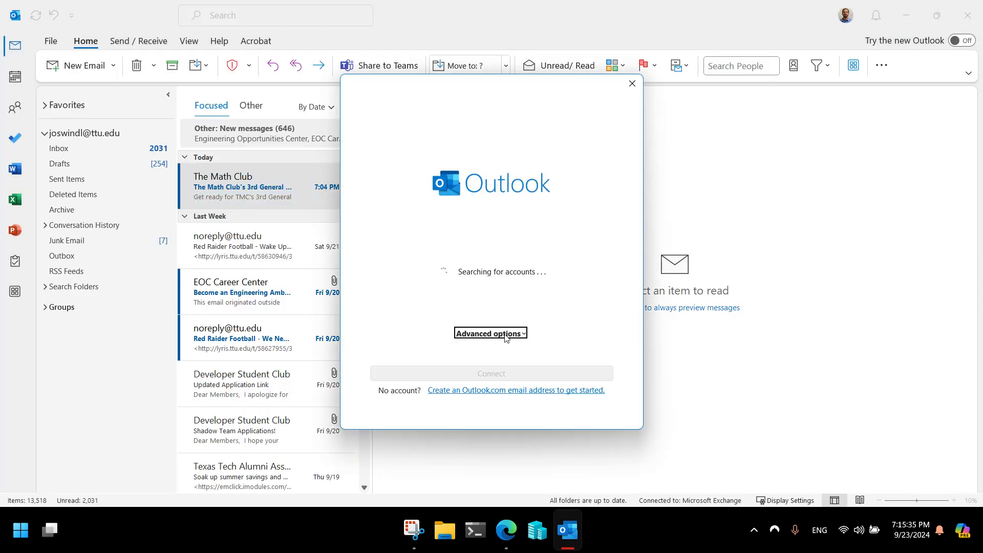
left_click(442, 348)
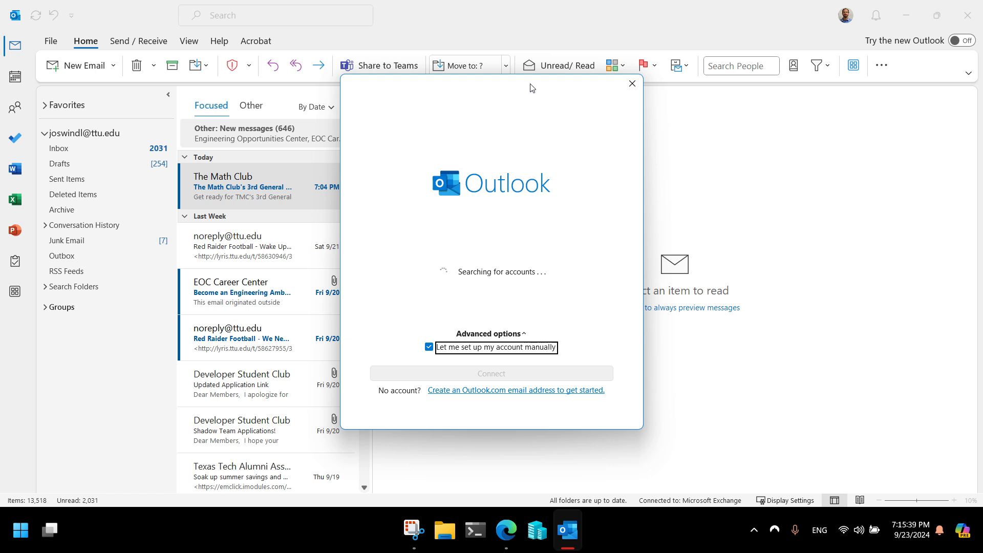
Enter the TUHH university e-mail address, correcting the domain to tuhh
mouse_move(531, 84)
left_mouse_down()
mouse_move(324, 93)
mouse_move(539, 90)
left_mouse_up()
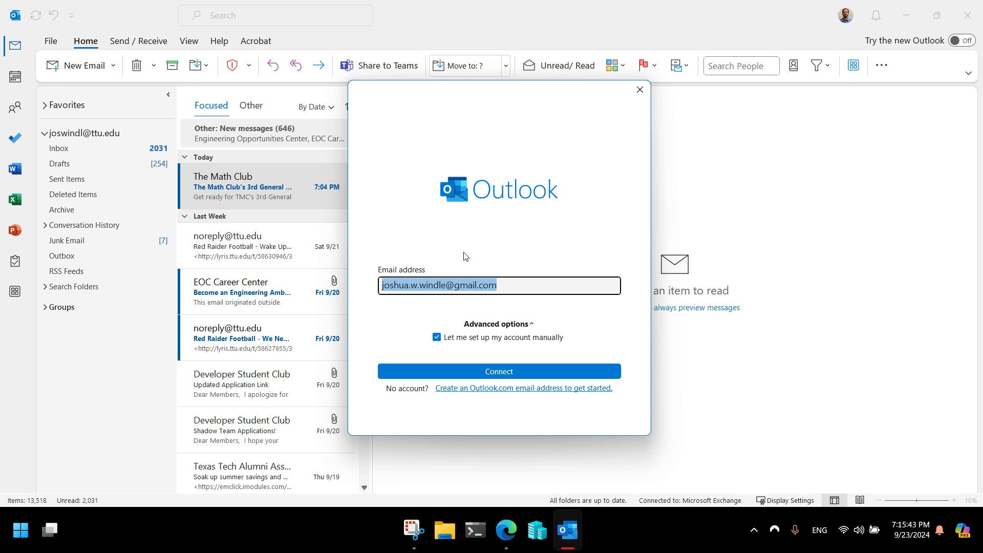
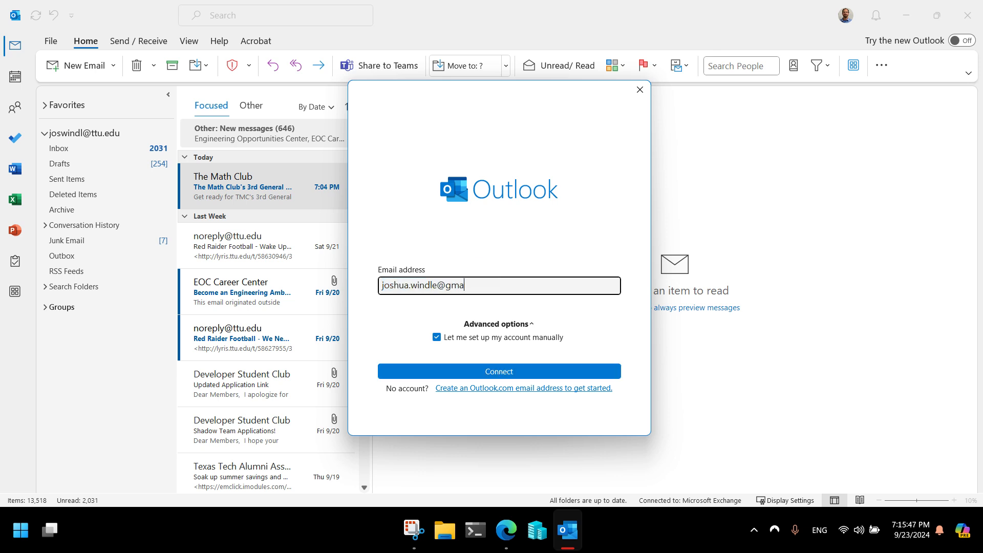
Submit the TUHH address, choose IMAP as the account type, and enter the account password
left_click(499, 371)
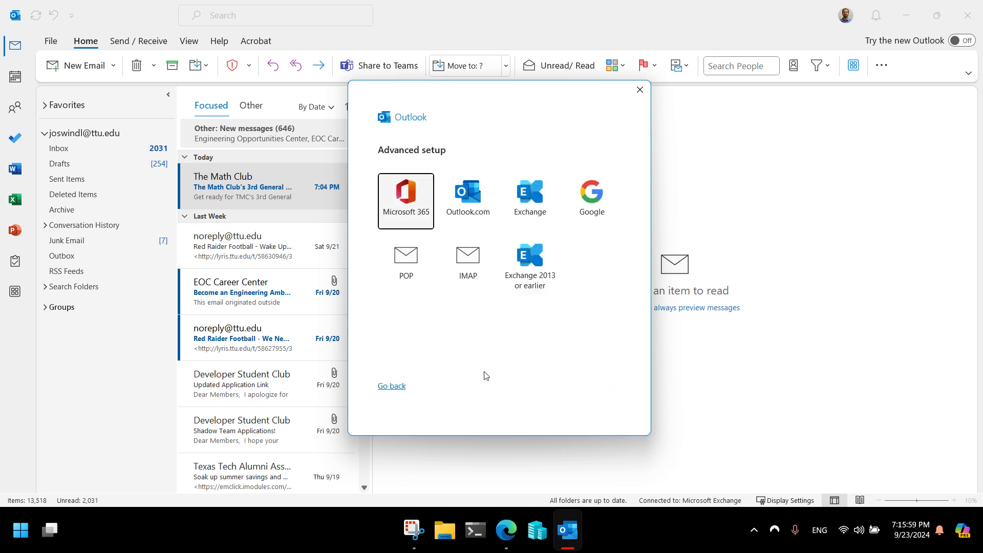
left_click(470, 265)
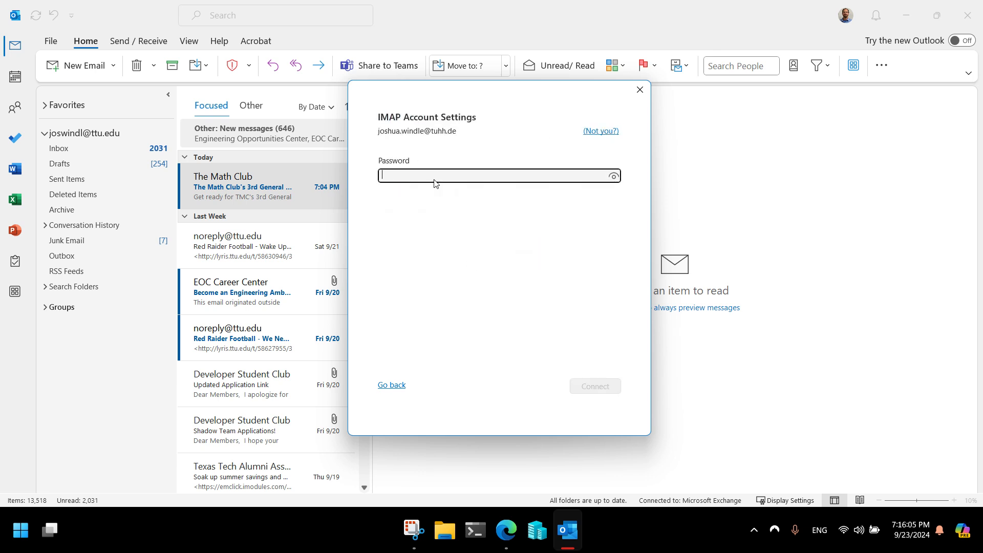
type("***")
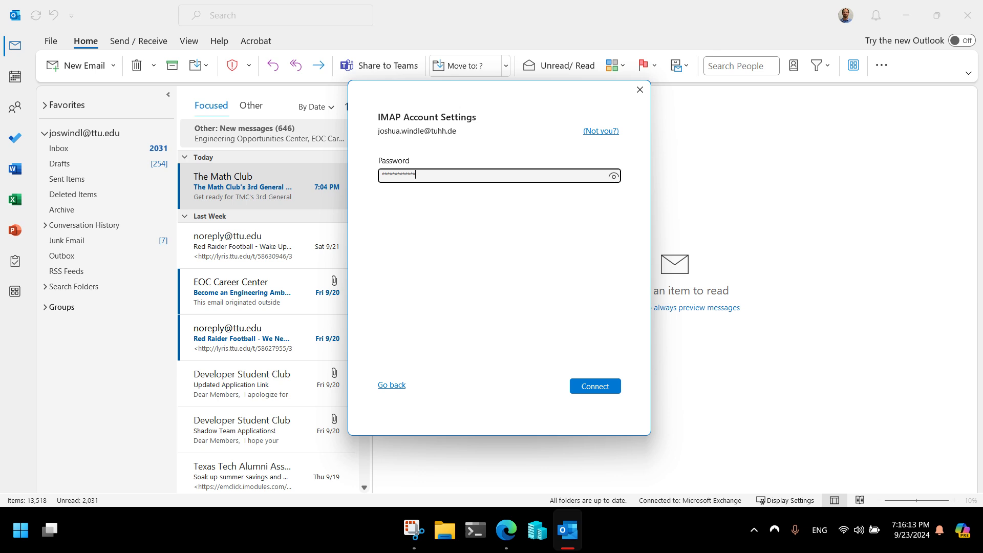
Connect the IMAP account, replacing the login user name with the TUHH user ID
left_click(589, 388)
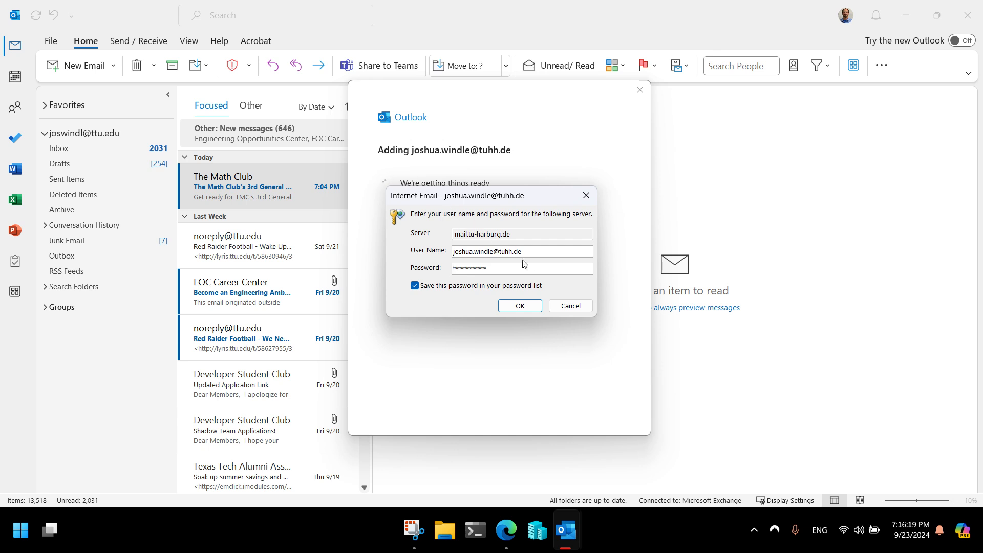
double_click(539, 254)
double_click(481, 251)
left_click(513, 309)
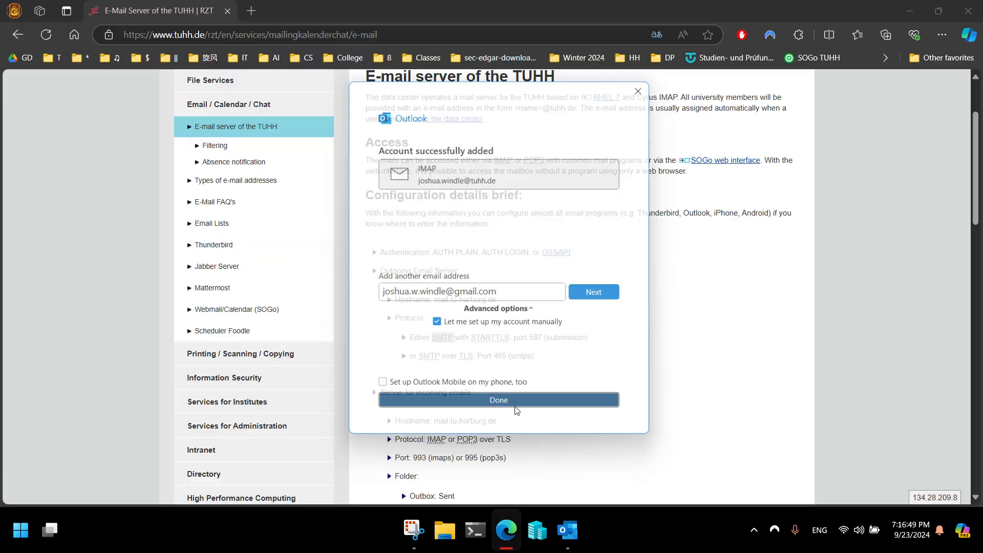
key("alt+Tab")
Browse the TUHH account's Inbox and Sent folders and read the Microsoft Outlook Test Message
left_click(567, 530)
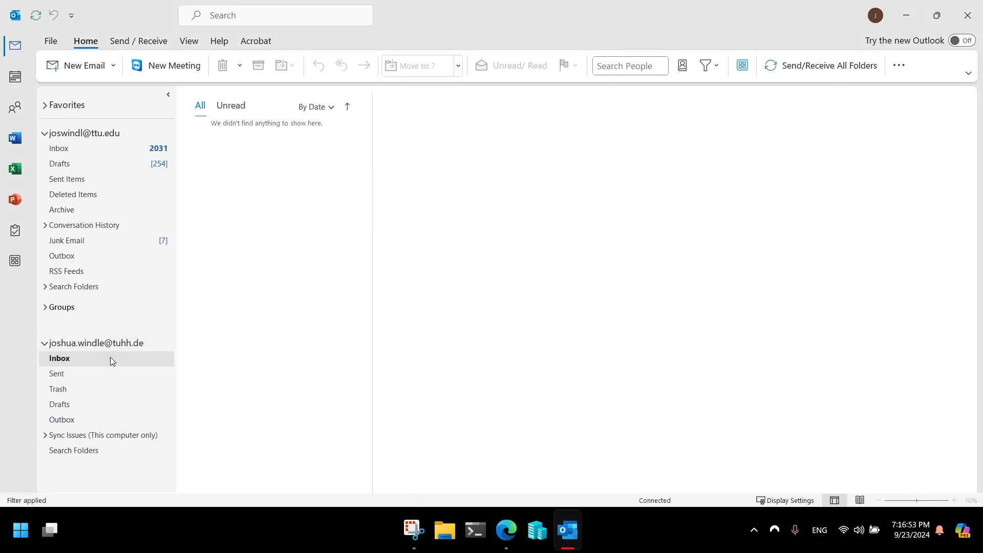
left_click(74, 377)
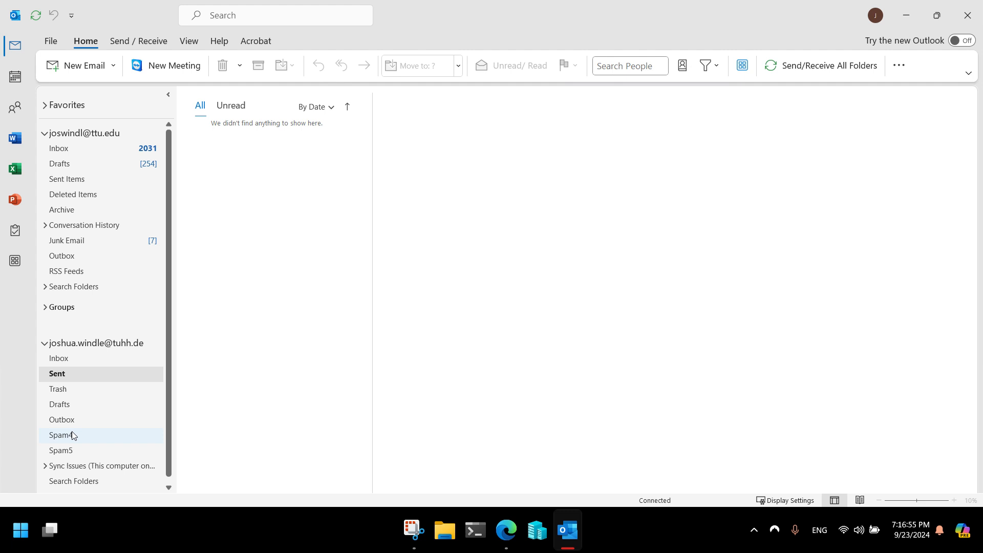
left_click(77, 358)
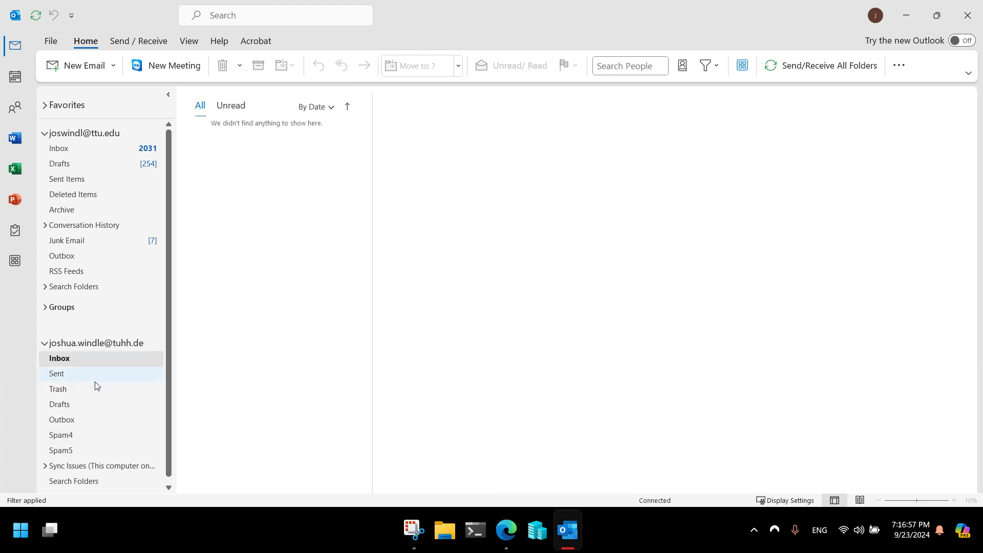
left_click(93, 376)
left_click(93, 361)
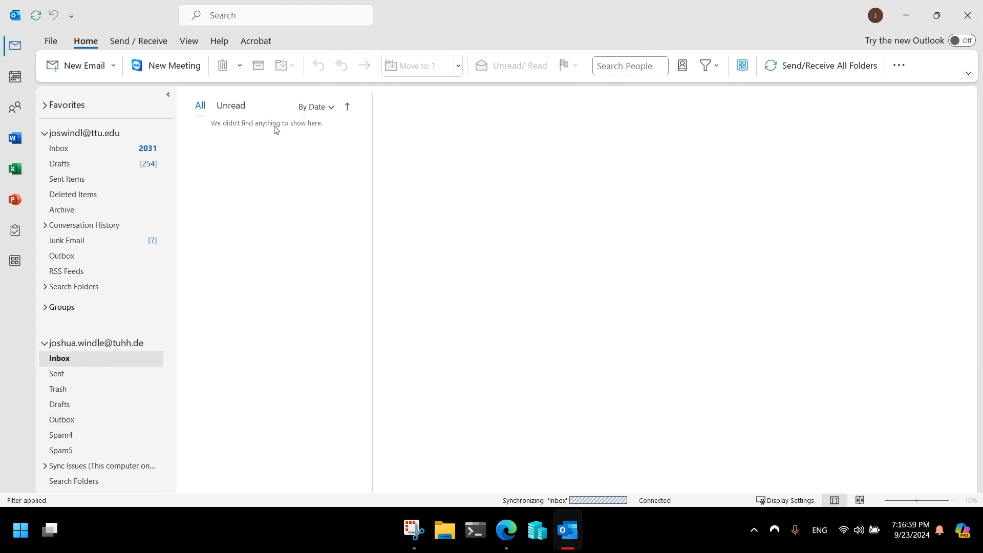
left_click(76, 374)
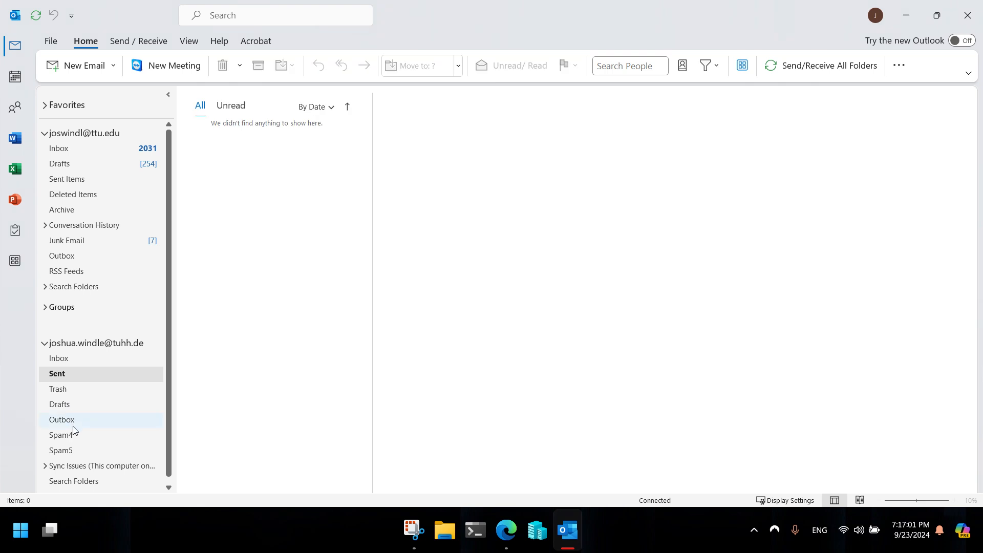
left_click(95, 362)
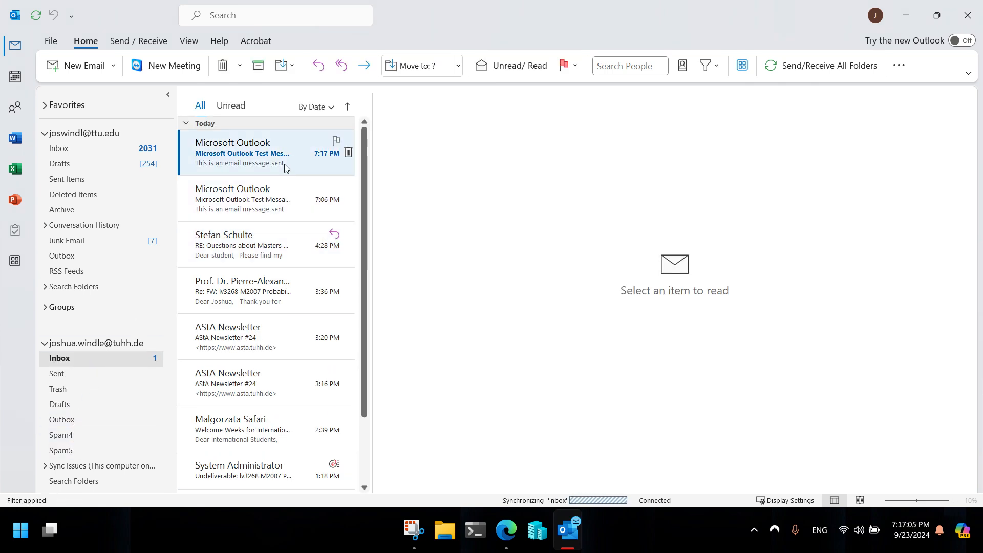
left_click(283, 174)
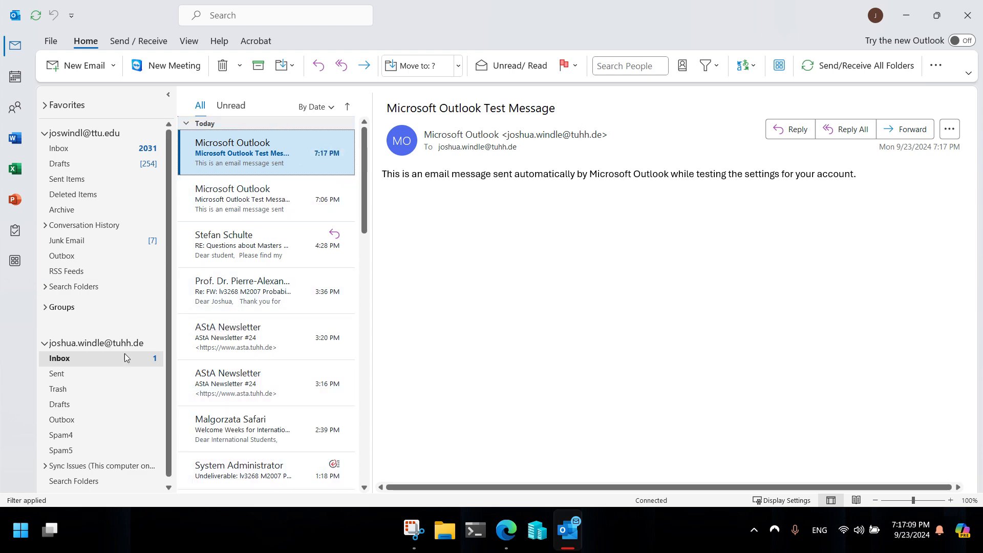
left_click(102, 377)
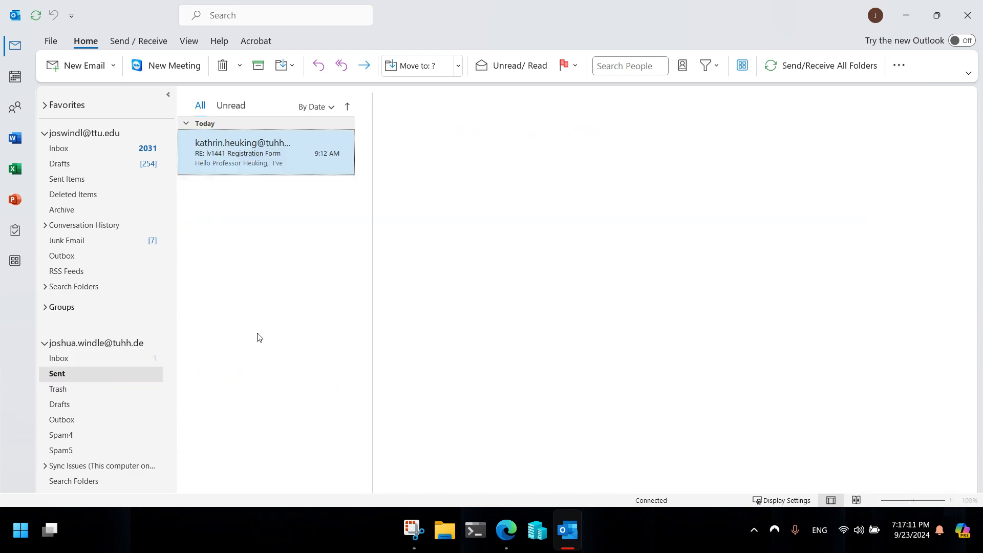
left_click(102, 357)
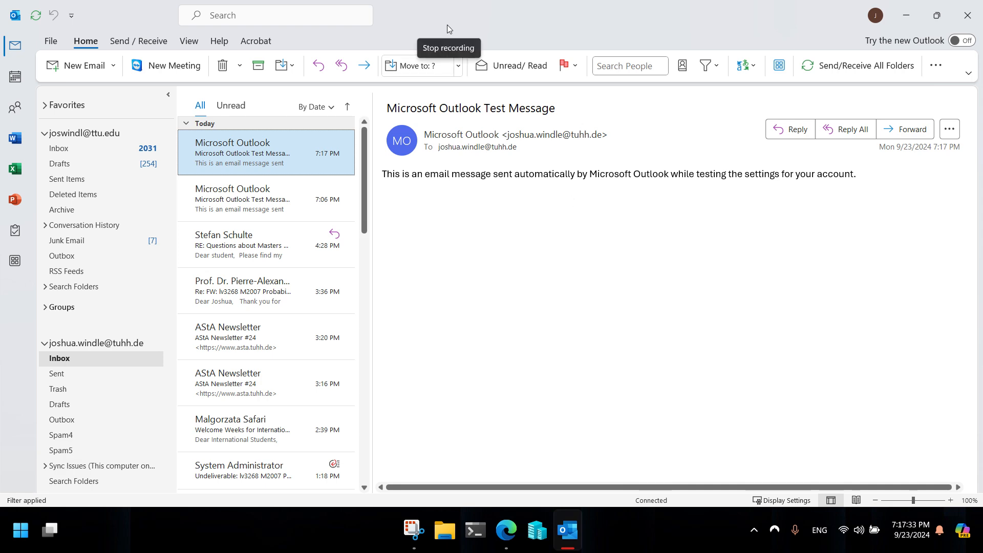
Clear the desktop and launch Thunderbird to its account setup screen
left_click(916, 18)
left_click(913, 8)
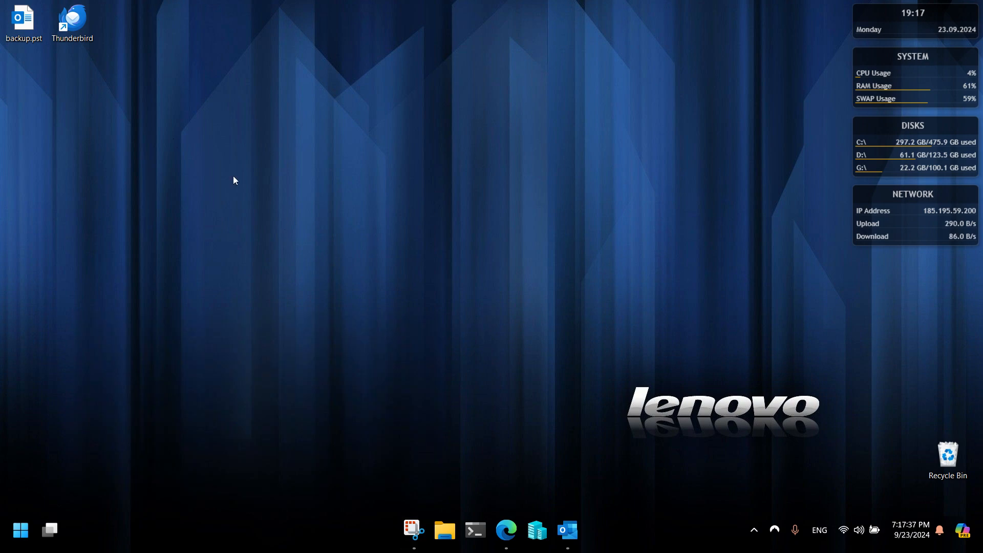
double_click(72, 20)
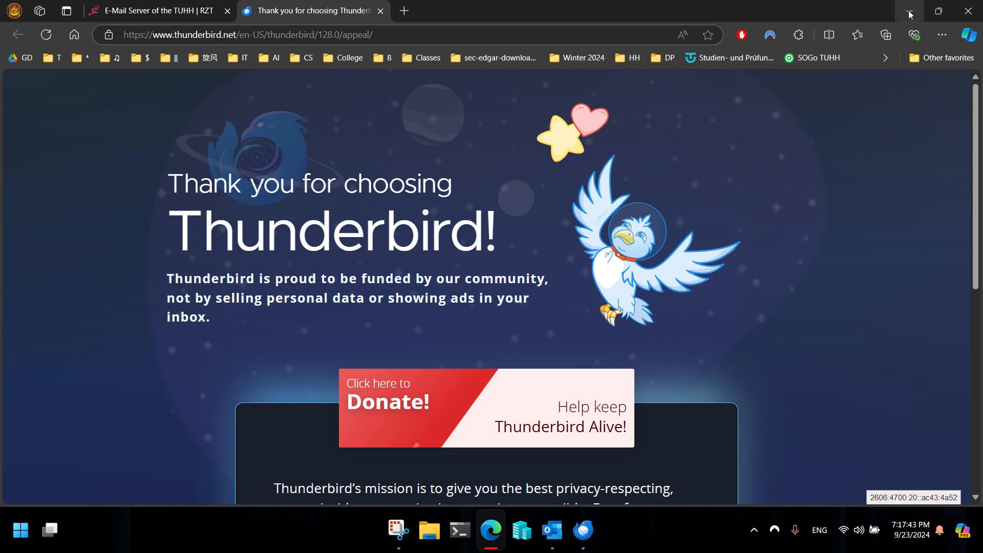
left_click(910, 10)
Enter the TUHH e-mail address and password in Thunderbird and start the configuration lookup
left_click(118, 222)
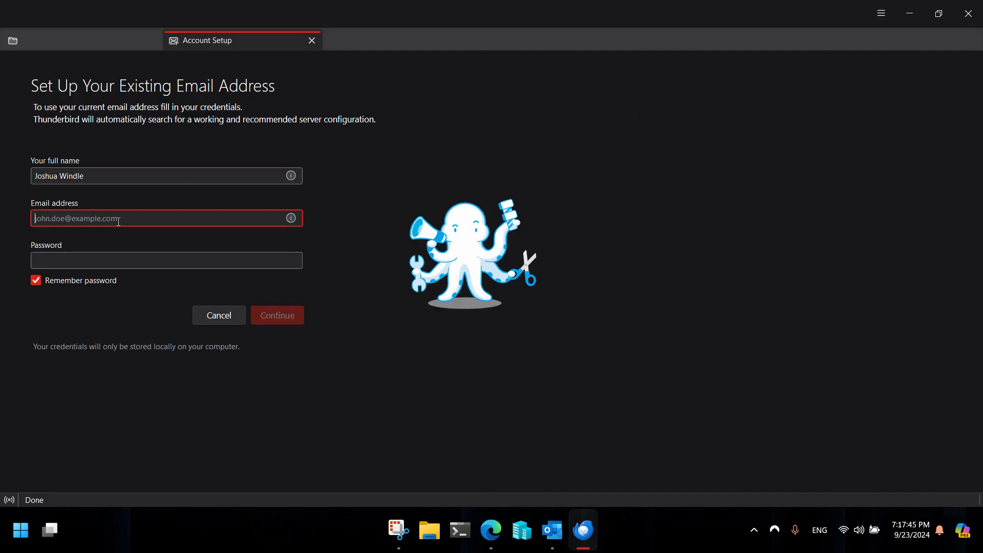
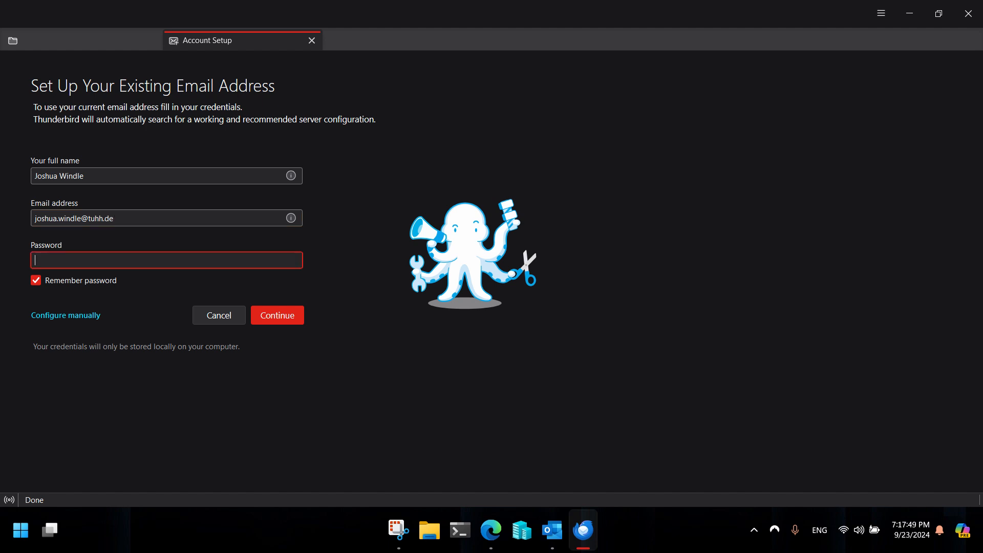
key("Tab")
type("••")
left_click(284, 320)
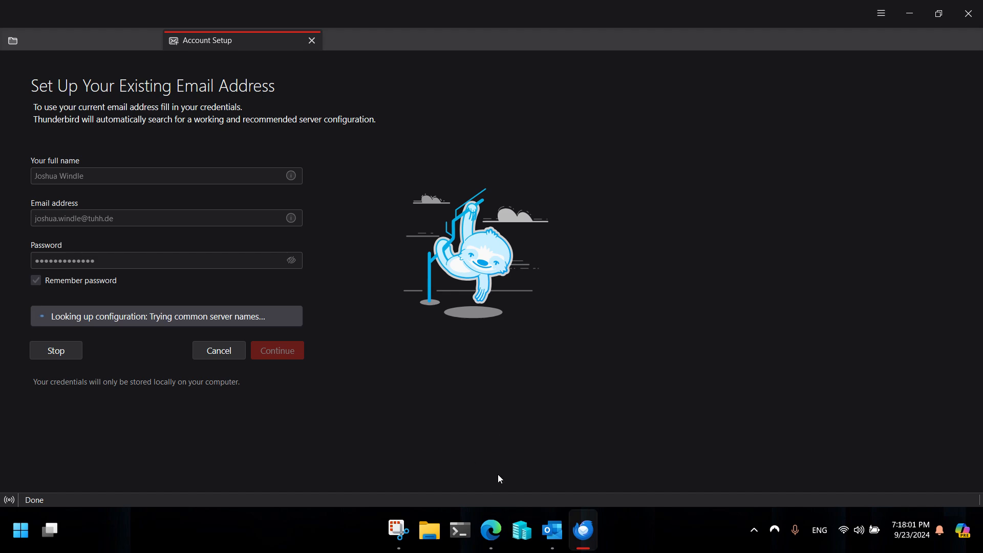
left_click(491, 533)
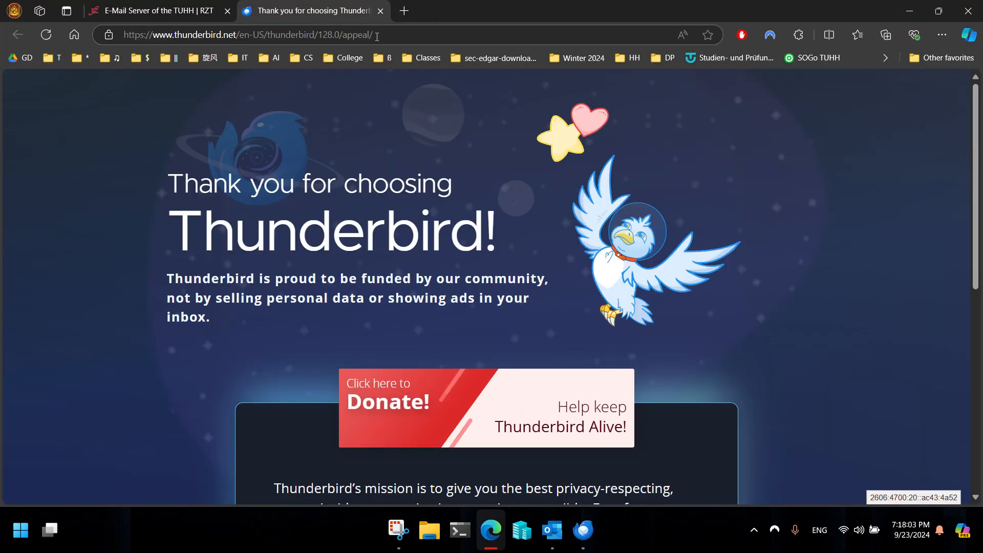
left_click(169, 11)
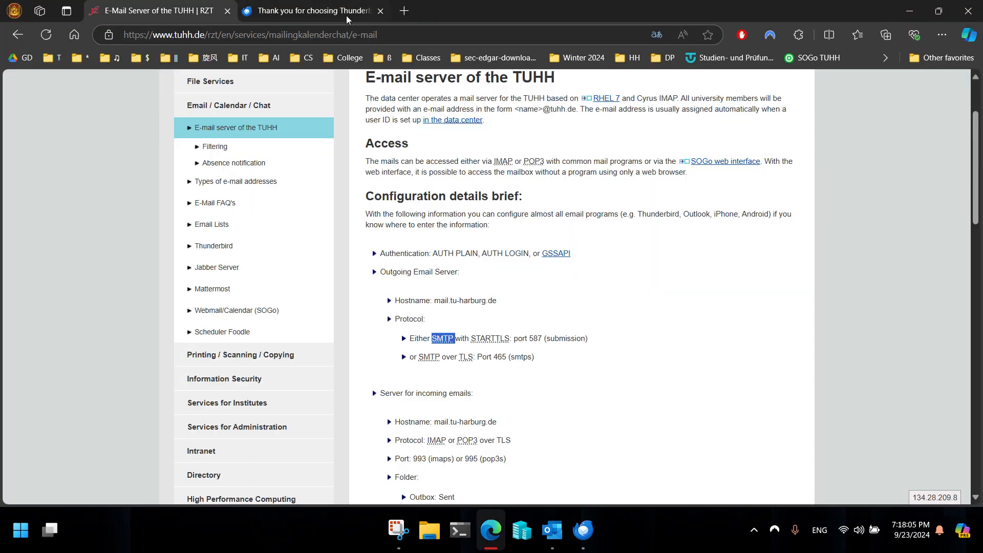
Close the Thunderbird thank-you tab, recheck the TUHH hostname, and shrink the Edge window
left_click(380, 11)
scroll(494, 296, "down", 2)
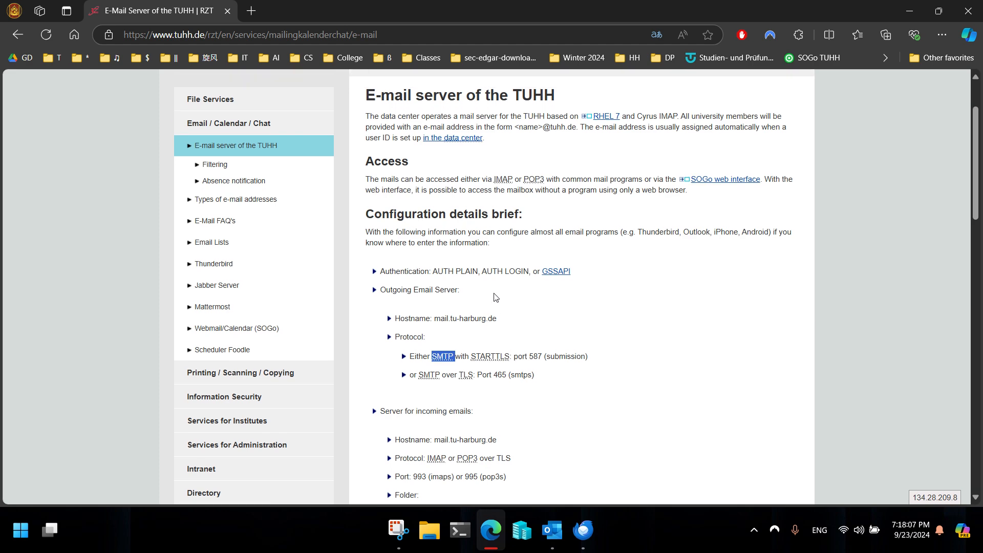
scroll(504, 358, "down", 3)
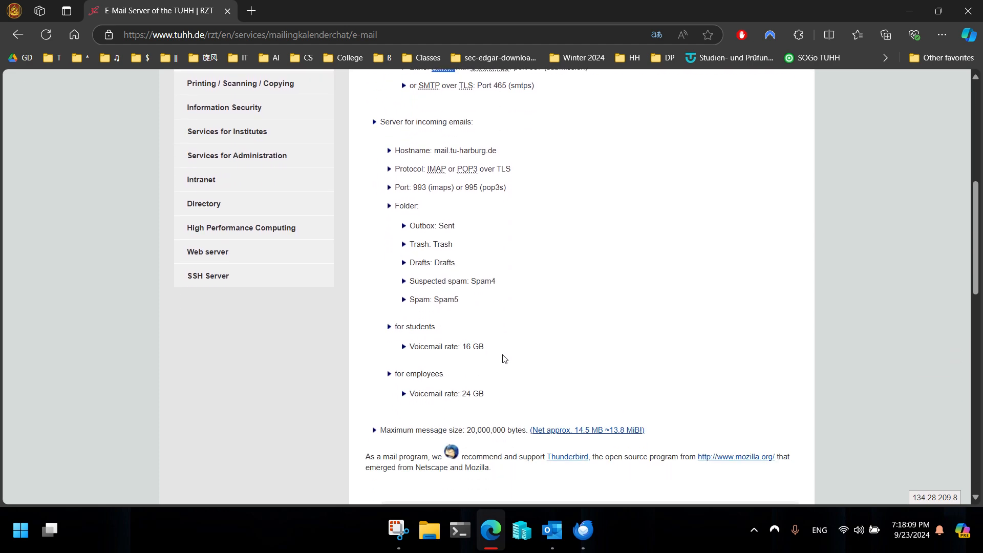
scroll(494, 364, "up", 8)
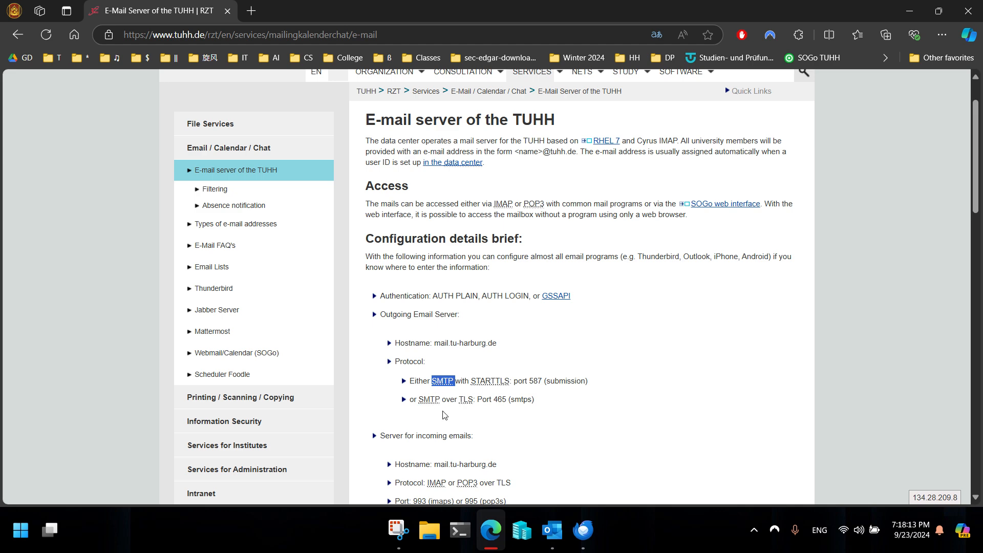
scroll(444, 416, "down", 1)
double_click(464, 403)
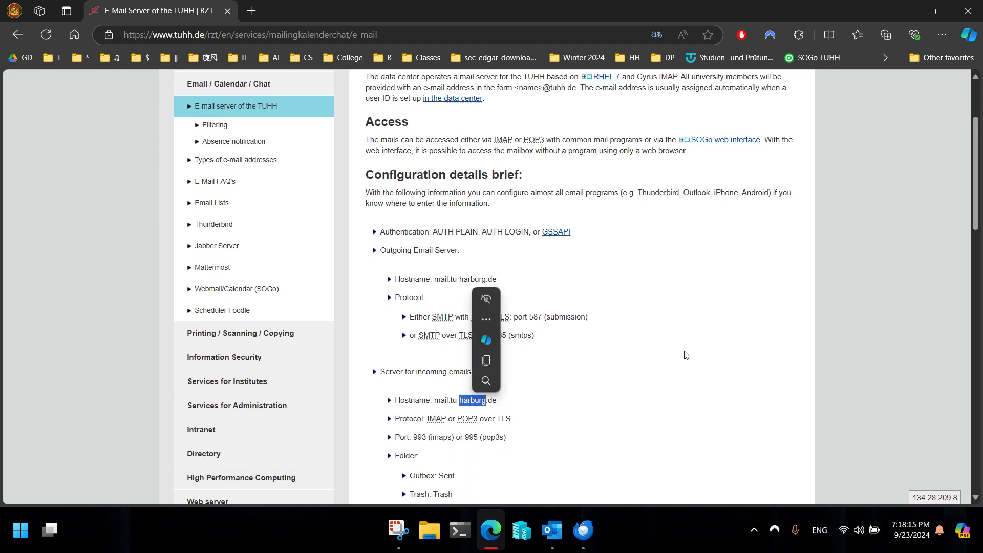
left_click_drag(796, 10, 981, 77)
Review the found IMAP configuration and switch to manual server configuration
scroll(700, 417, "down", 1)
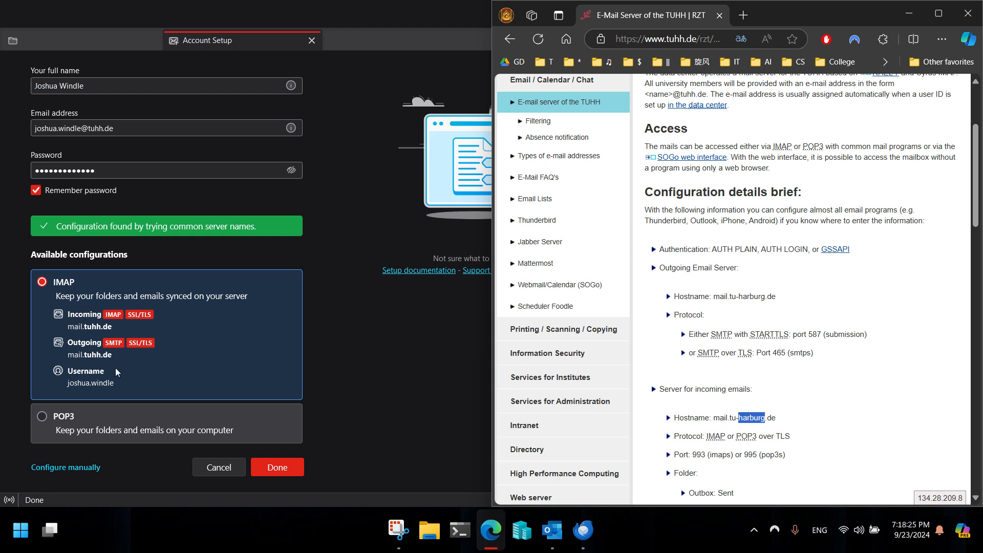
scroll(118, 373, "down", 1)
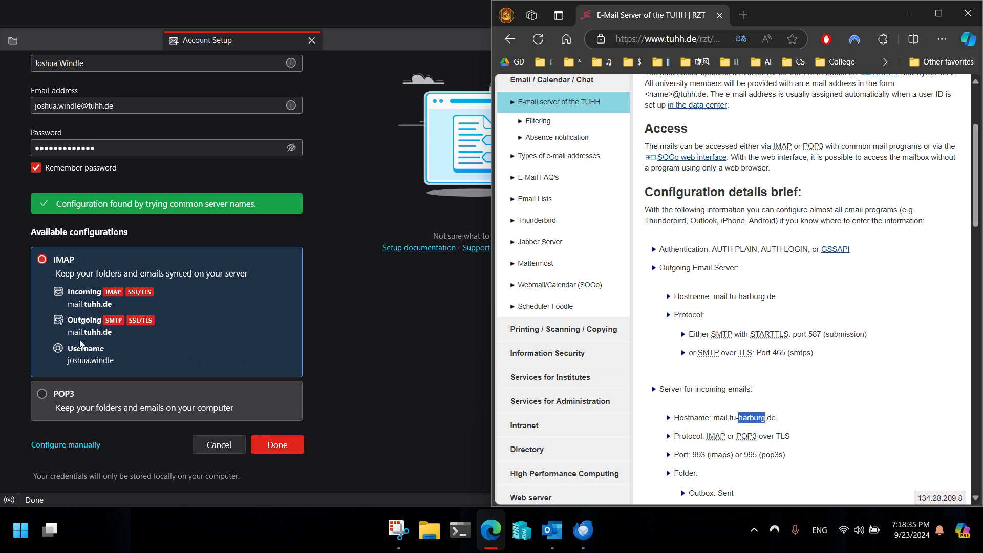
left_click(65, 444)
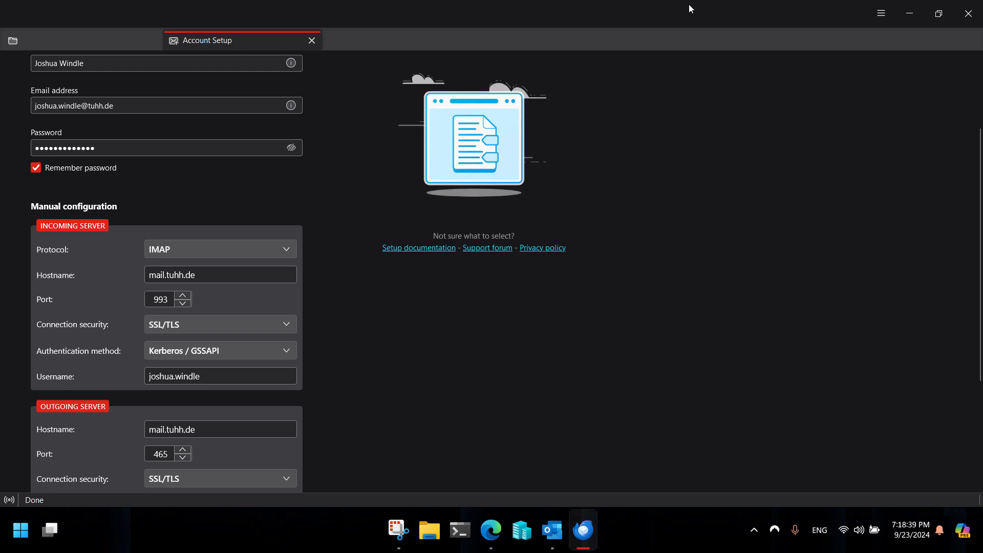
Place Thunderbird beside the browser and change the incoming hostname to mail.tu-harburg.de
left_click_drag(690, 4, 2, 225)
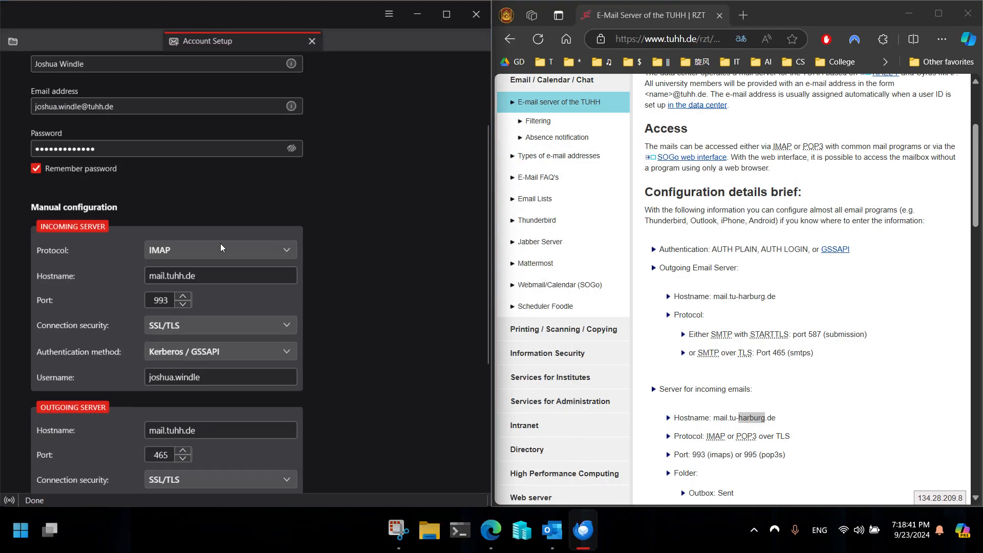
left_click(232, 276)
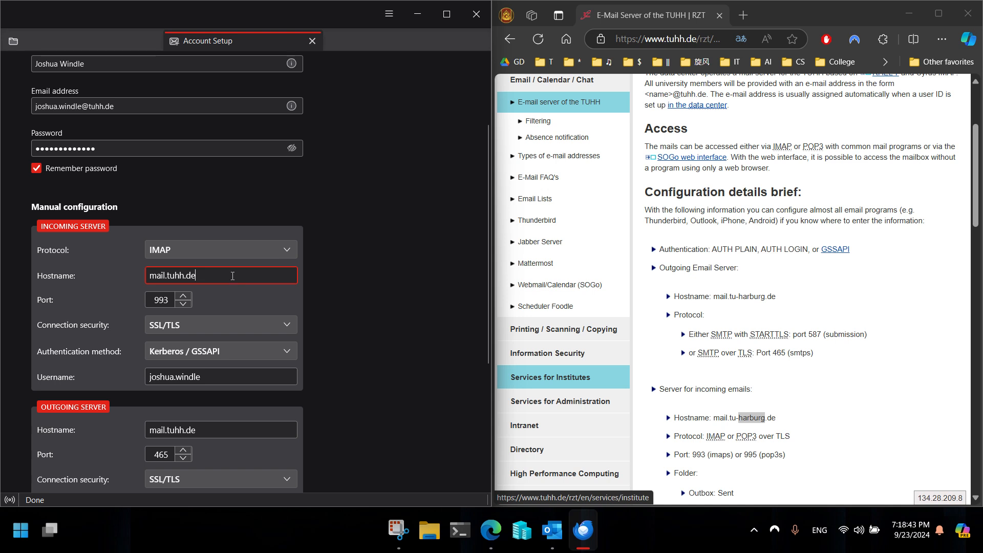
key("BackSpace")
key("BackSpace")
key("BackSpace")
type("-harburg")
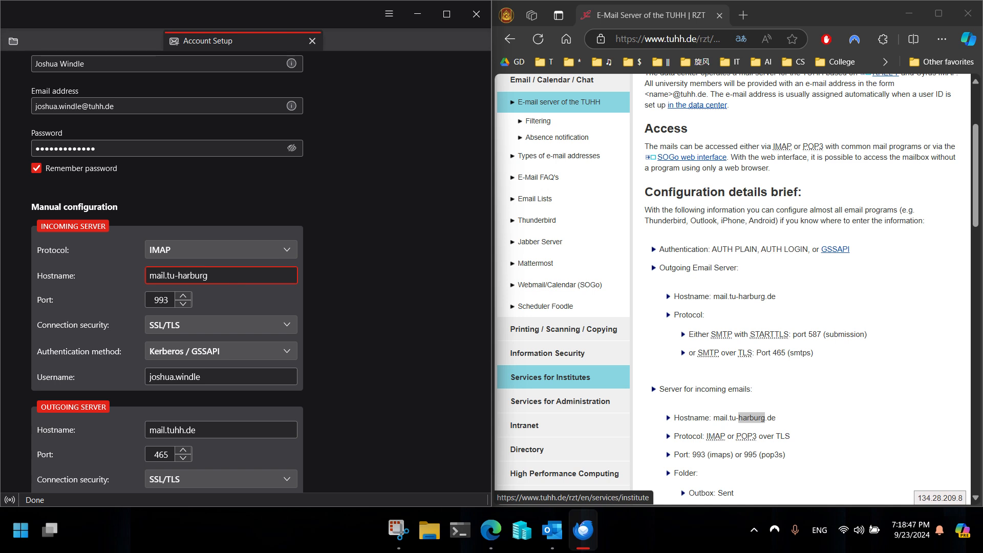
type(".de")
Replace the incoming server username with the university Kerberos user ID
scroll(558, 377, "down", 2)
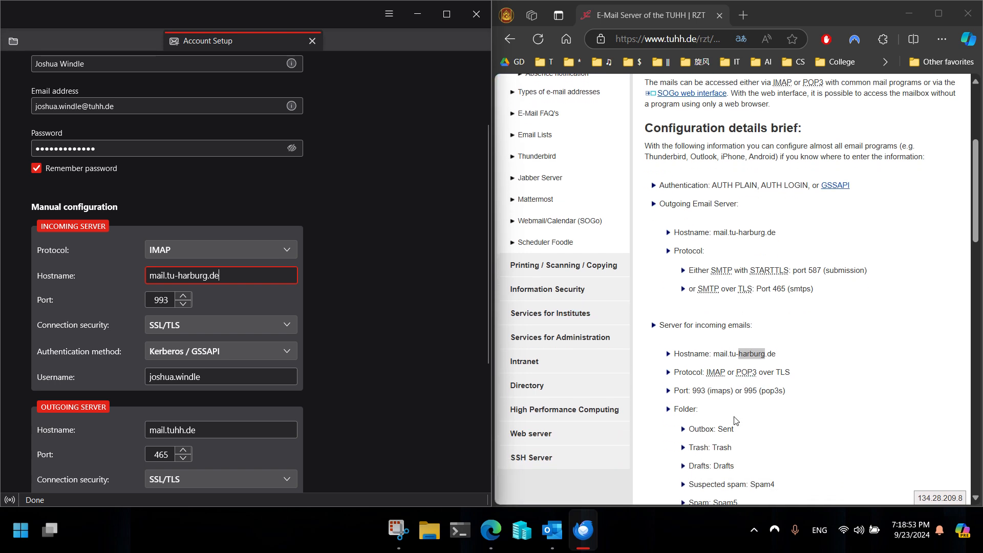
scroll(769, 376, "down", 1)
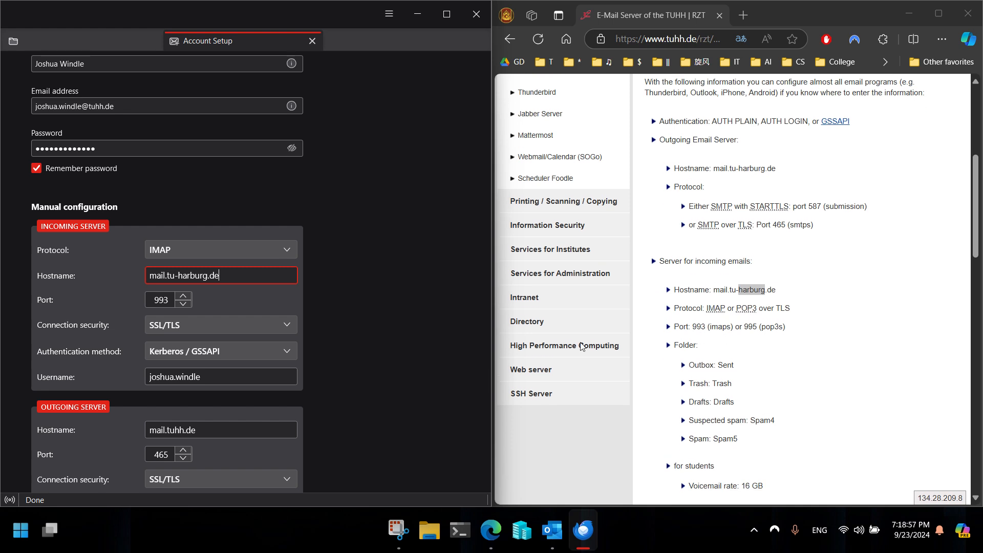
scroll(787, 366, "down", 2)
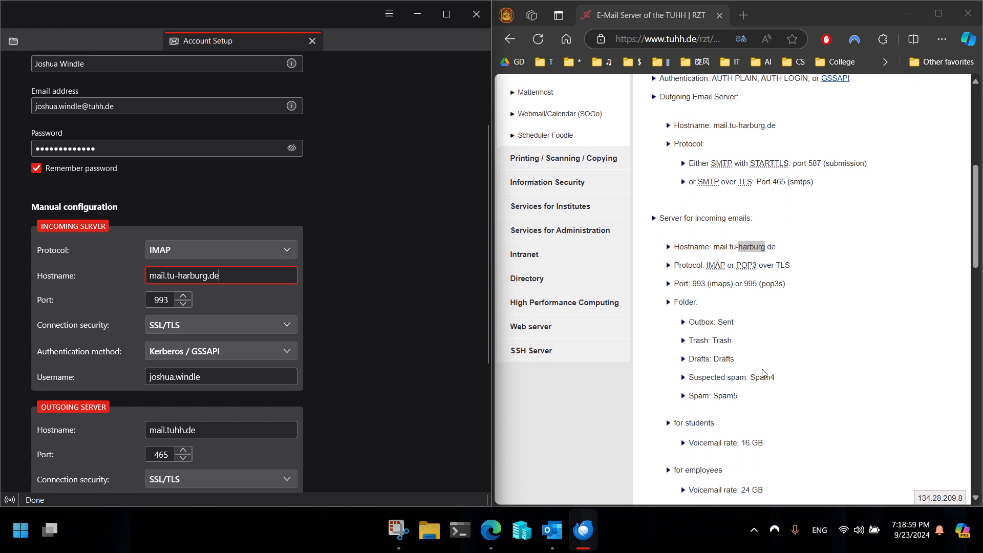
scroll(242, 316, "down", 1)
scroll(230, 318, "up", 1)
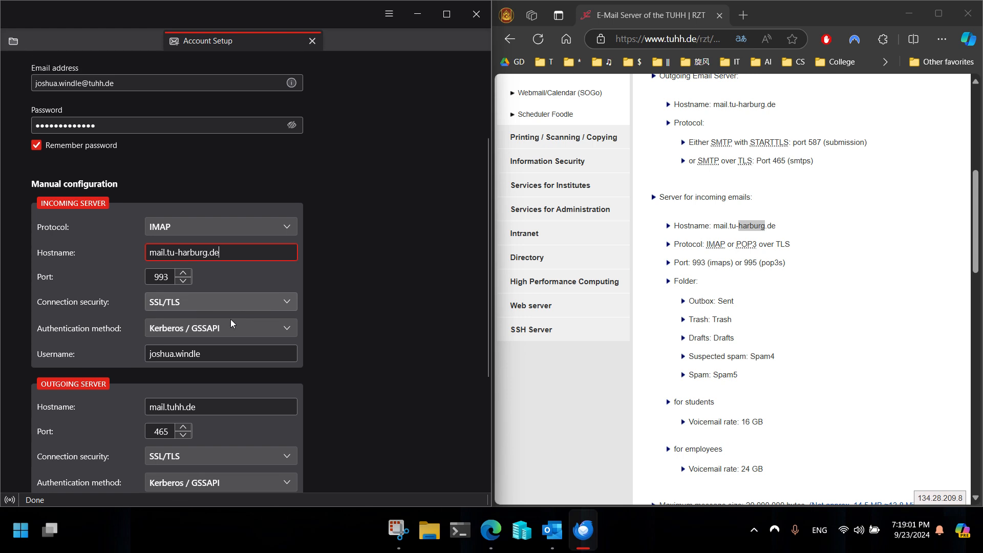
scroll(195, 331, "down", 2)
left_click_drag(228, 289, 125, 283)
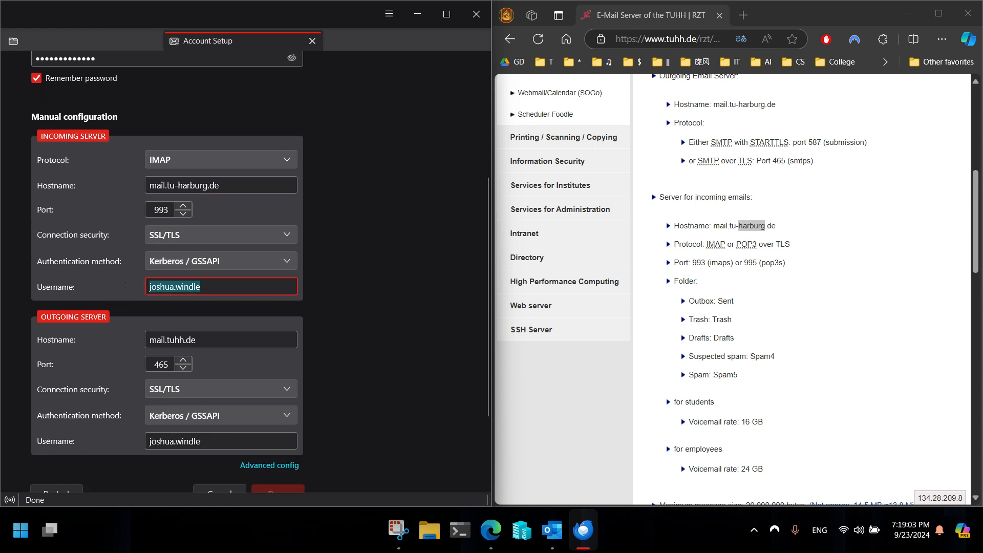
key("BackSpace")
type("cbf240")
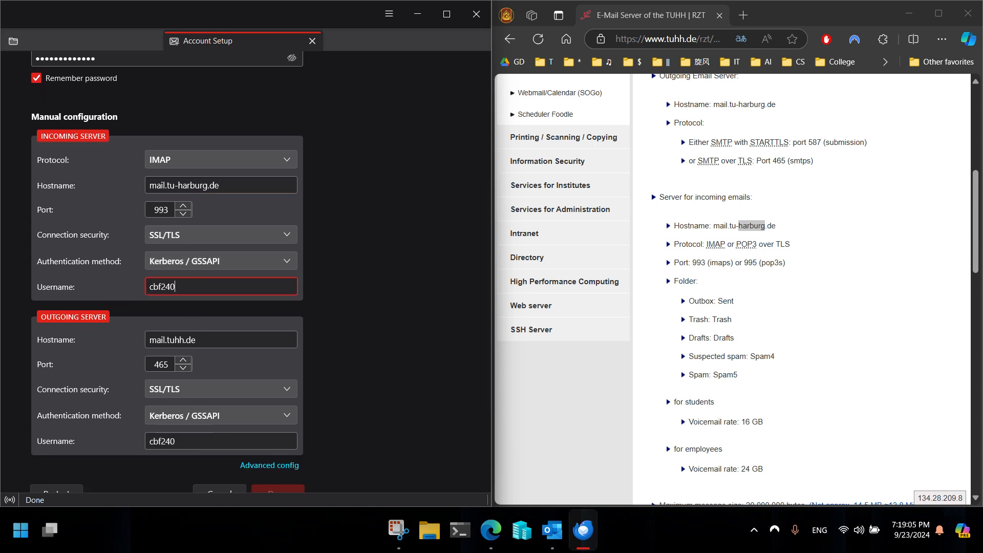
key("BackSpace")
key("BackSpace")
type("048")
scroll(728, 340, "down", 2)
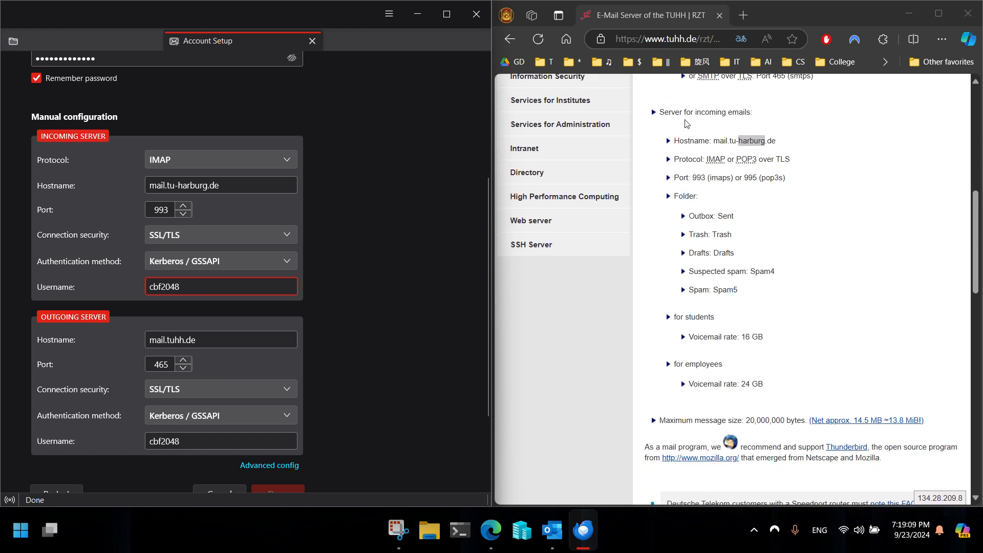
scroll(710, 233, "up", 2)
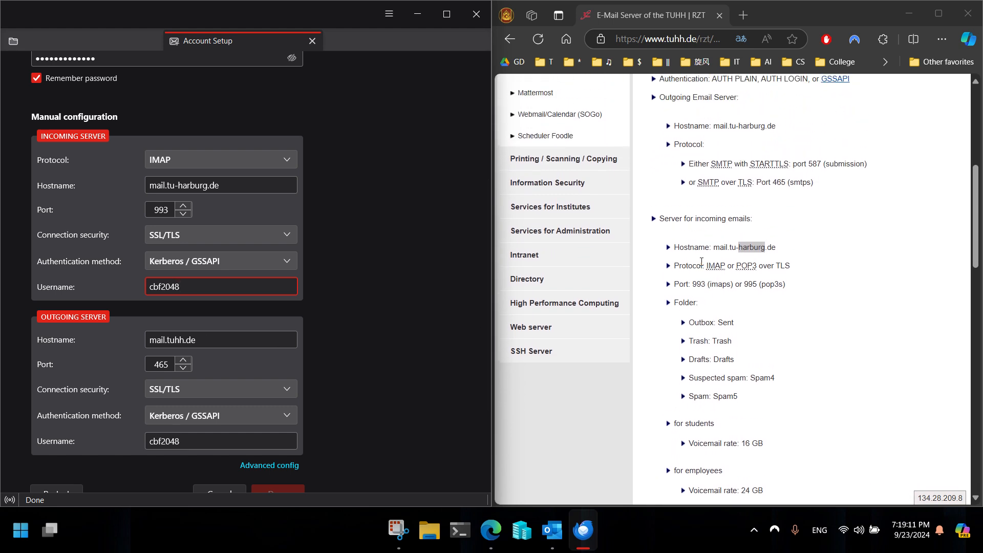
Change Thunderbird's outgoing server hostname to mail.tu-harburg.de, confirming port 465 against the TUHH page
triple_click(208, 337)
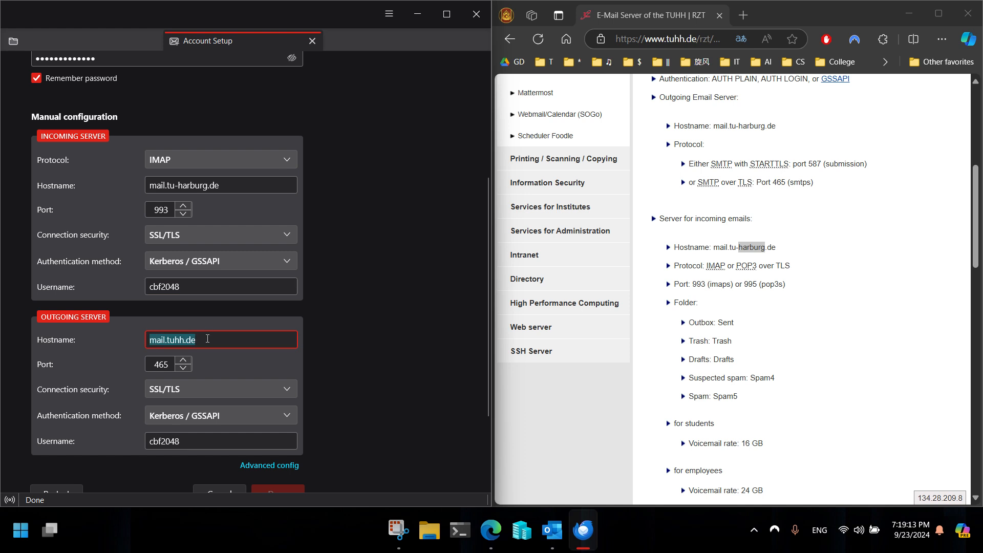
type("mail.")
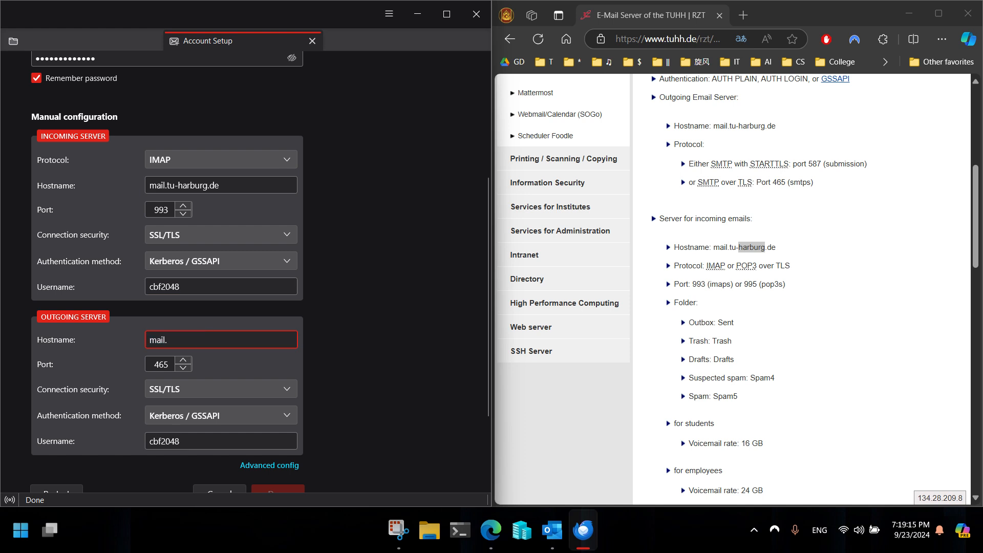
type("tu-")
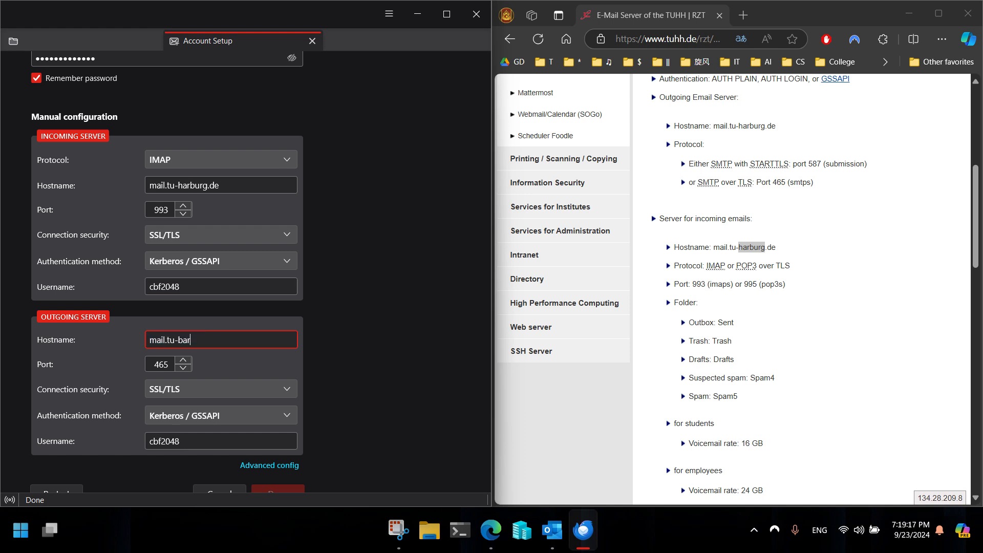
type("harburg.de")
scroll(801, 423, "down", 7)
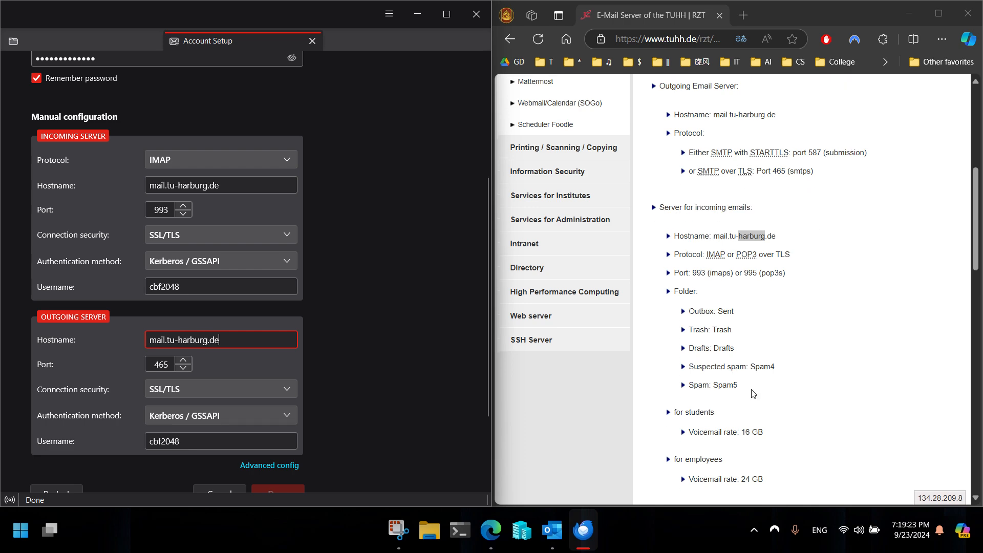
scroll(801, 424, "up", 8)
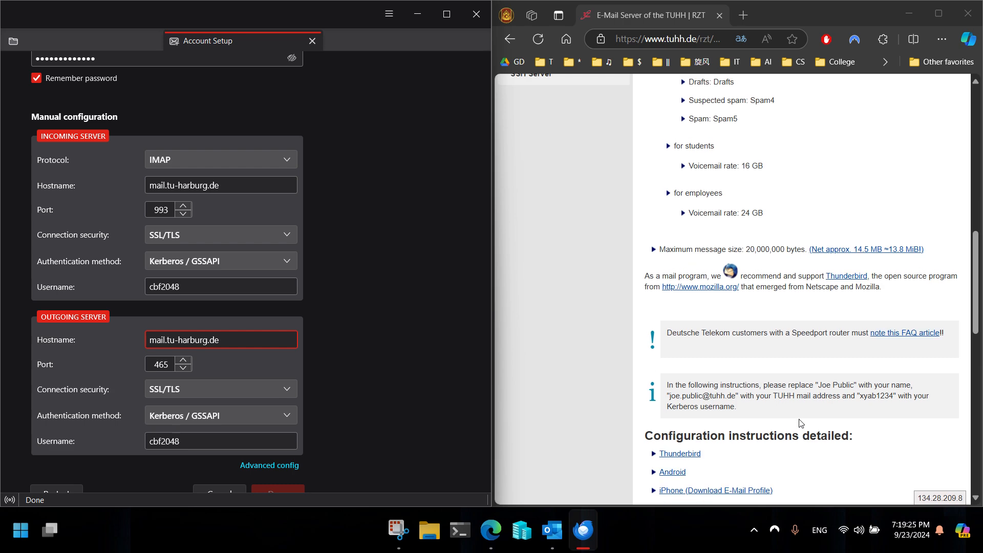
scroll(802, 423, "up", 3)
scroll(802, 416, "down", 1)
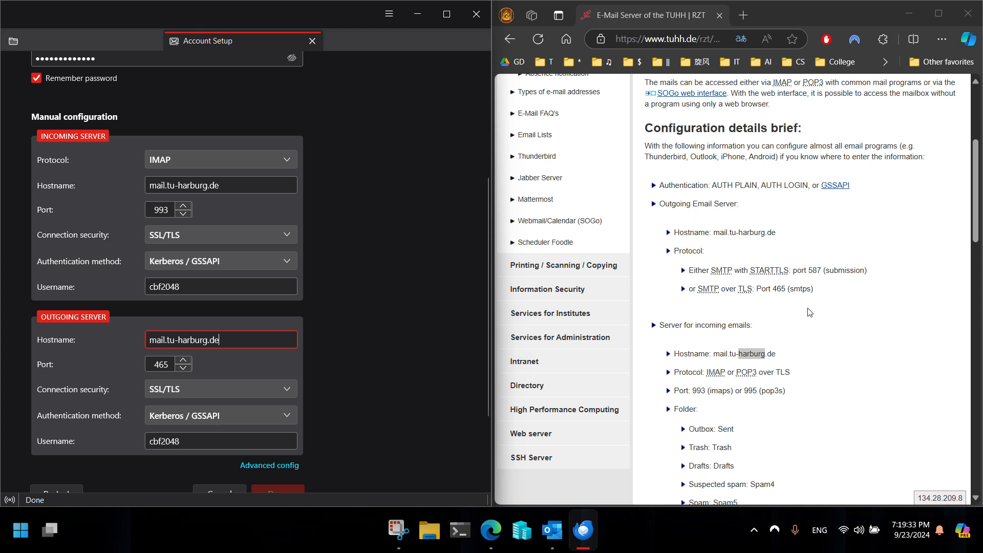
double_click(779, 290)
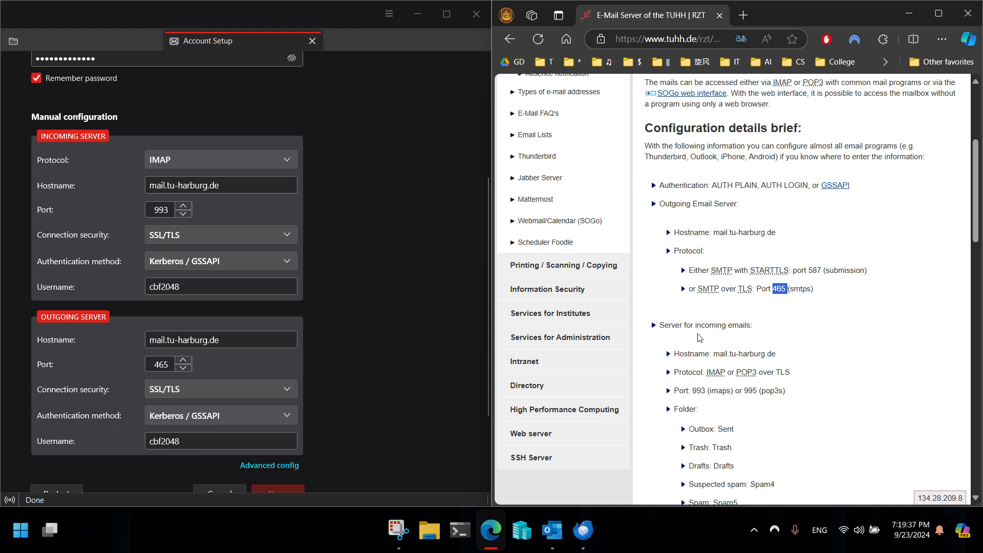
scroll(246, 397, "down", 2)
scroll(197, 430, "down", 2)
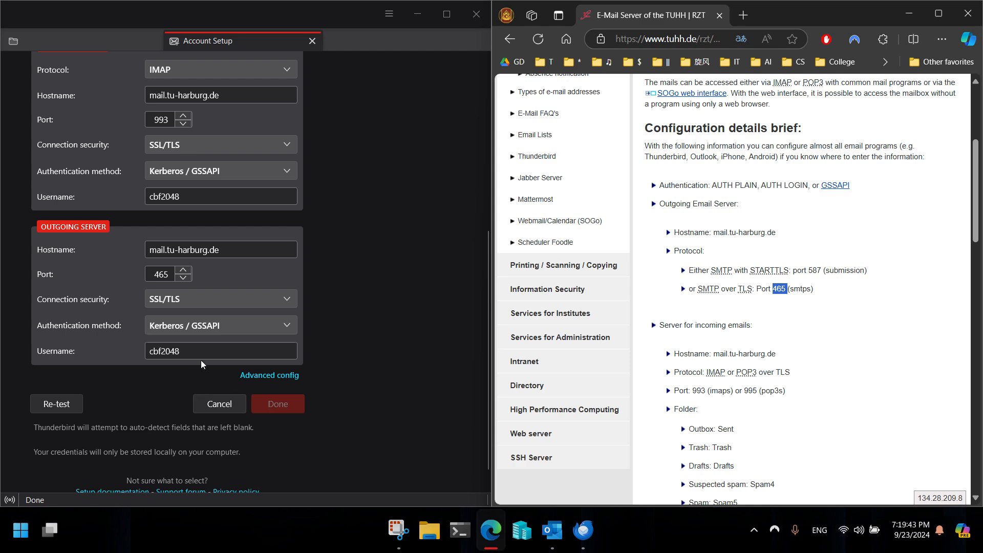
Keep the outgoing username unchanged, re-test the manual server settings, and accept them with Done
left_click(212, 358)
left_click(288, 402)
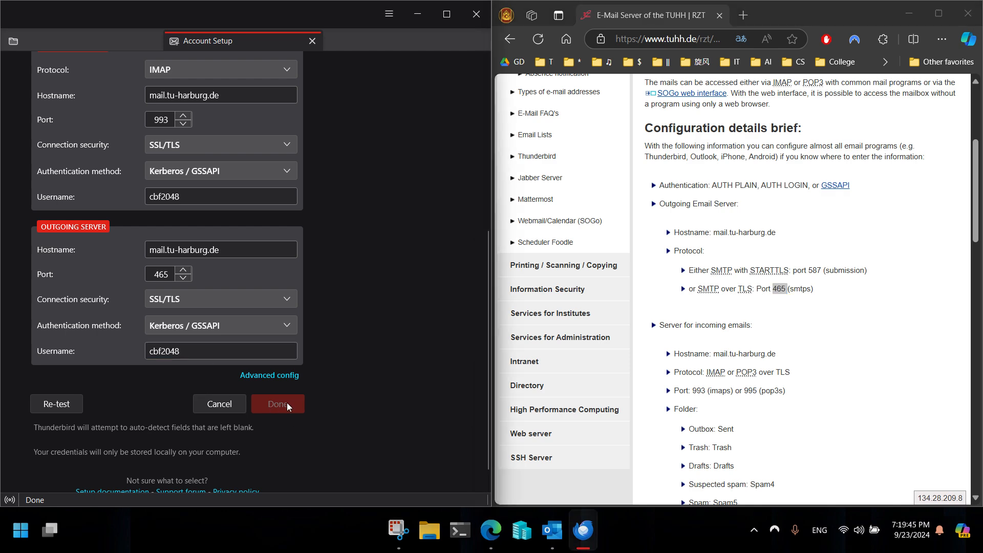
scroll(178, 358, "up", 6)
scroll(178, 357, "down", 6)
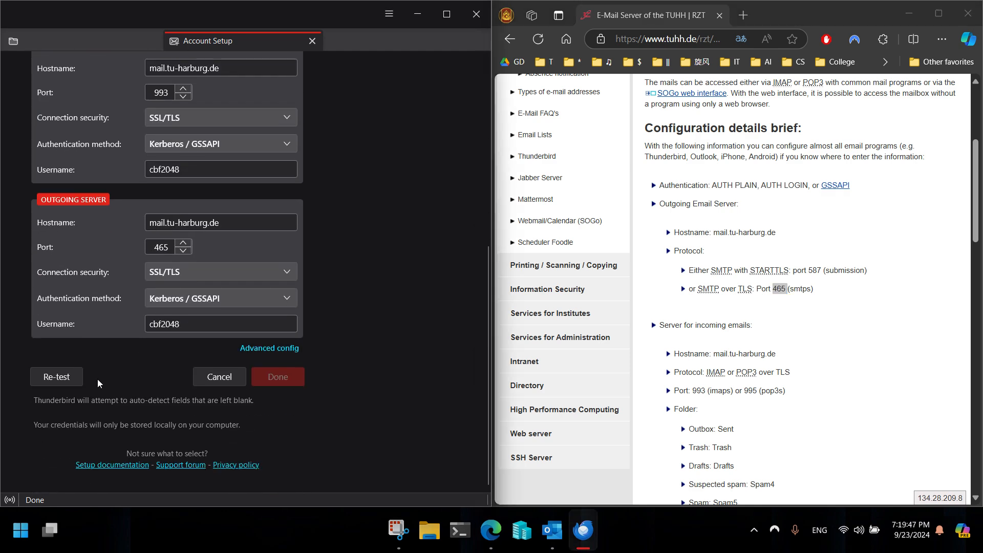
left_click(67, 377)
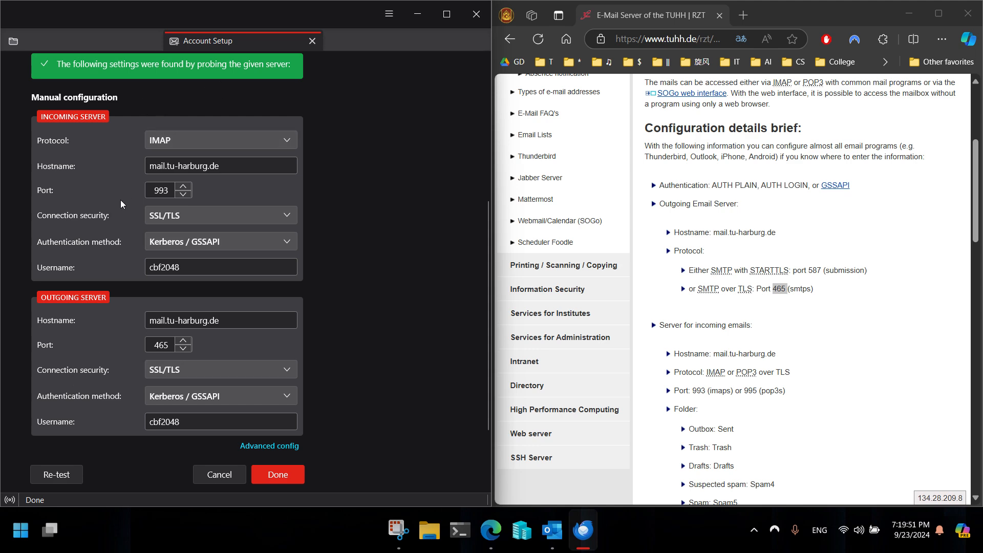
scroll(57, 269, "up", 4)
scroll(55, 318, "down", 6)
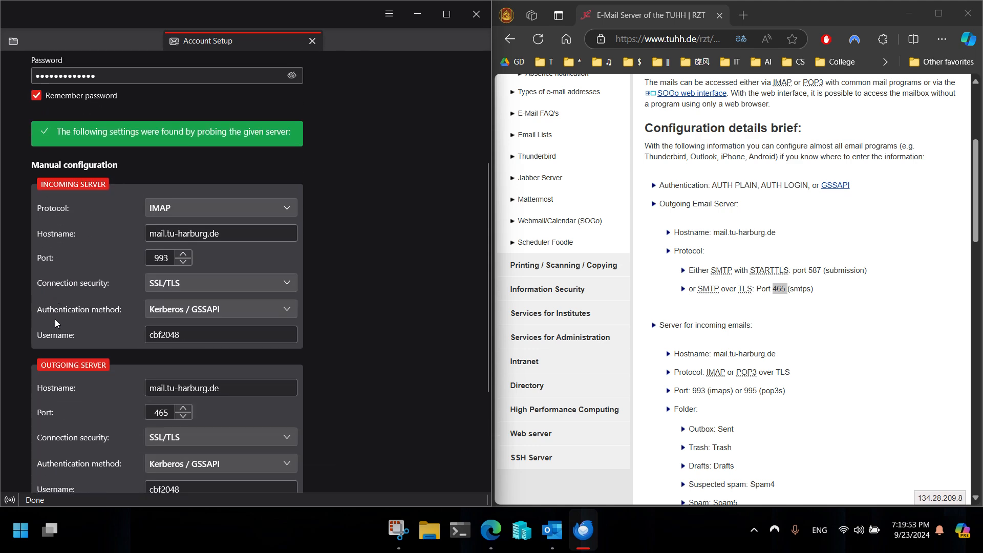
left_click(277, 387)
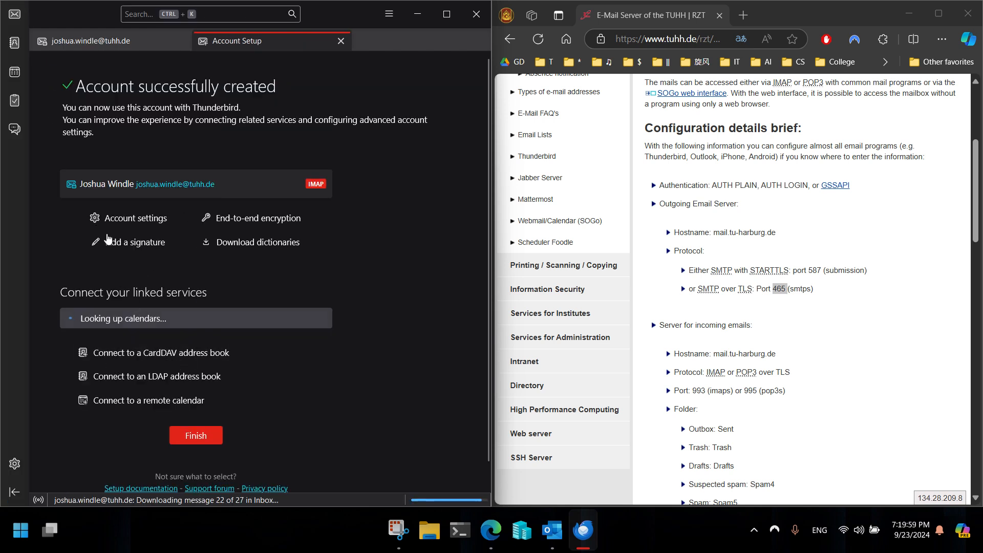
Maximize Thunderbird and view the TUHH Inbox with its 27 synced messages
double_click(352, 20)
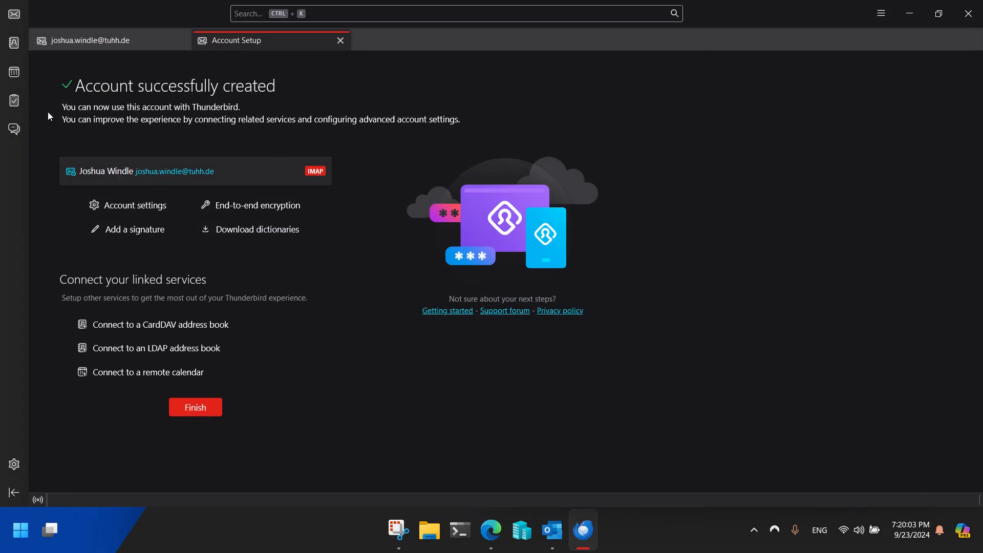
left_click(20, 19)
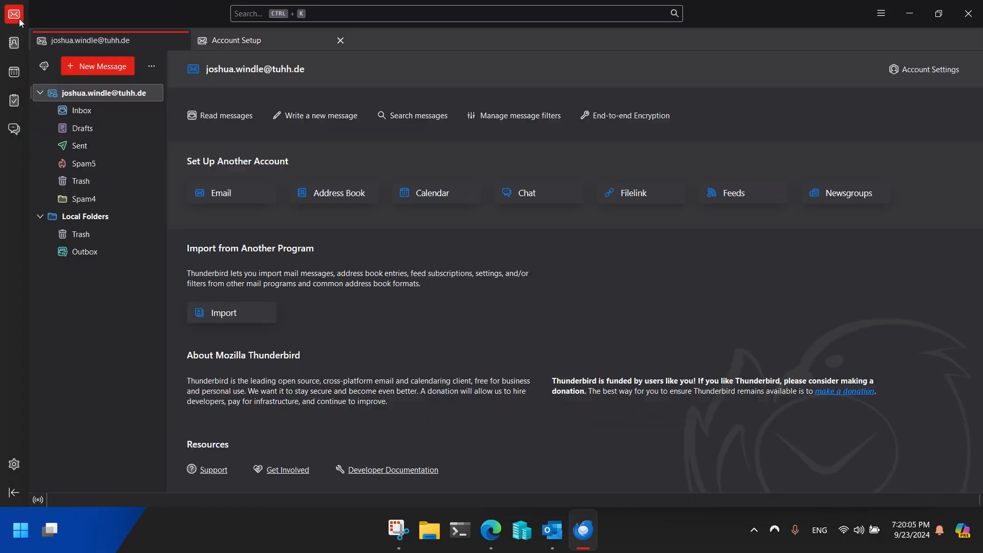
left_click(91, 111)
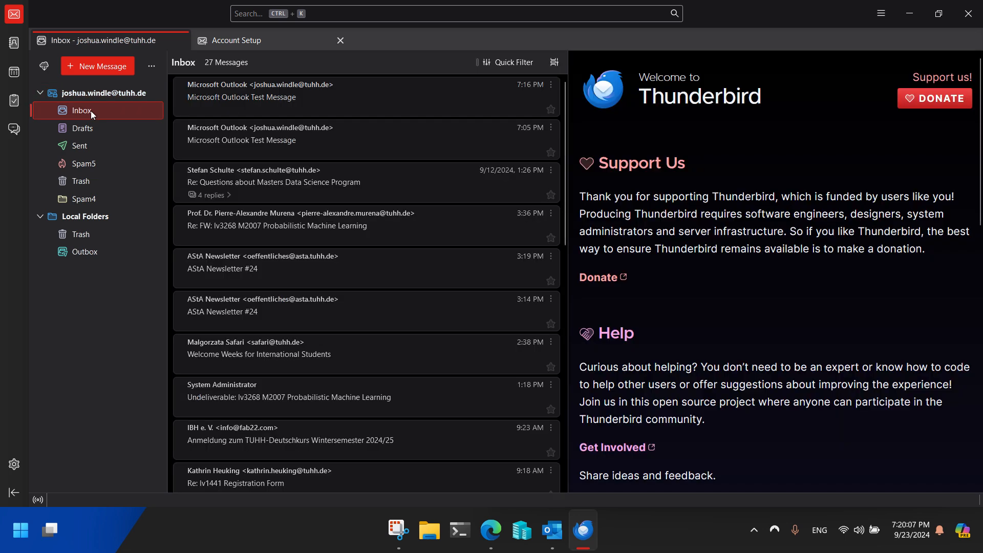
Minimize Thunderbird and maximize Edge showing the TUHH e-mail server page
left_click(907, 15)
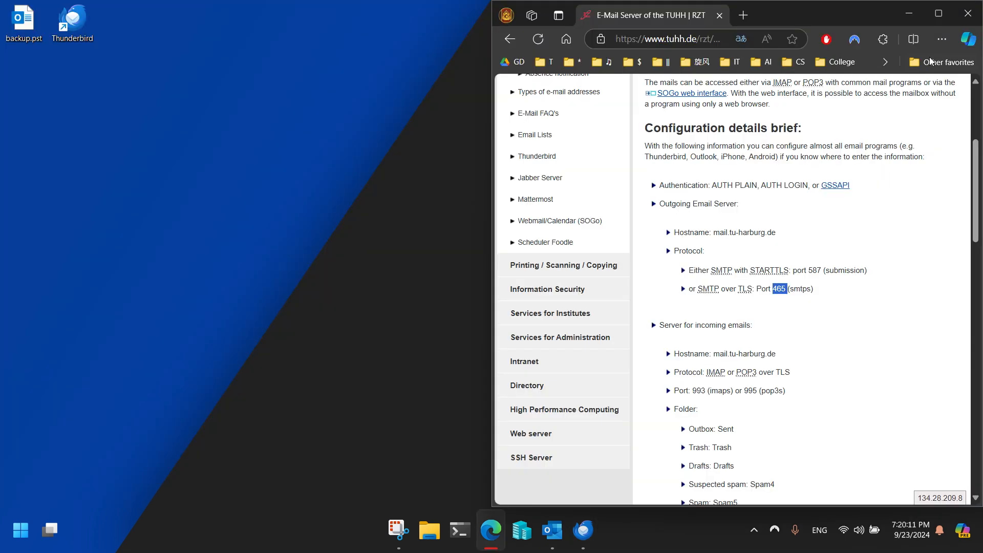
left_click(942, 13)
scroll(410, 291, "down", 1)
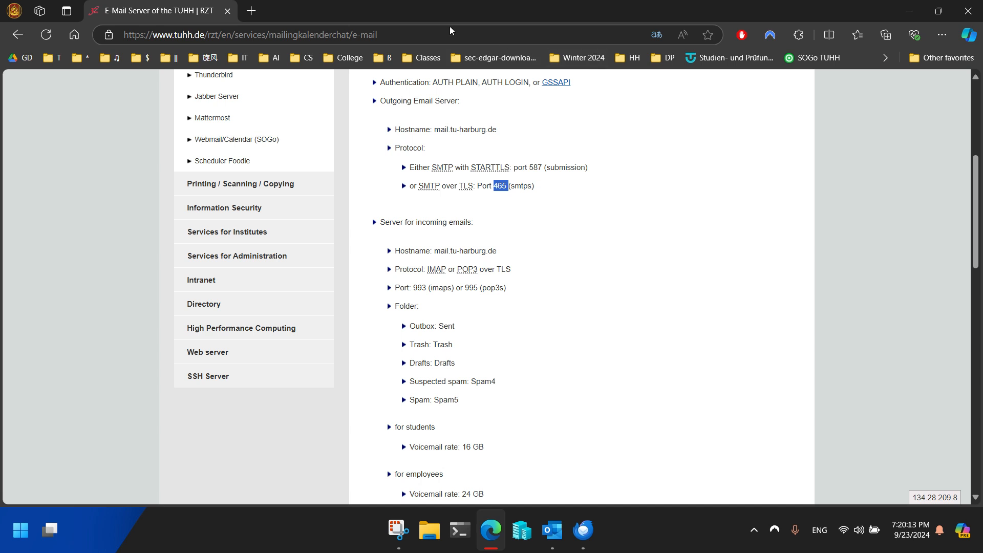